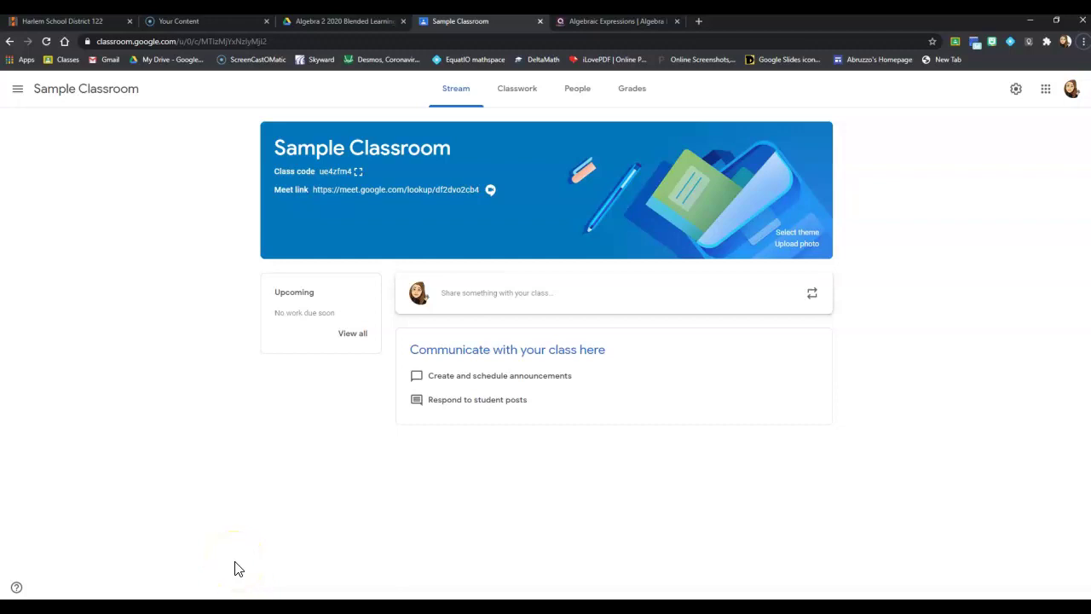
Step: Review the class settings, keeping classwork on the stream set to Hide notifications, and return to the class stream
left_click(952, 187)
left_click(1016, 90)
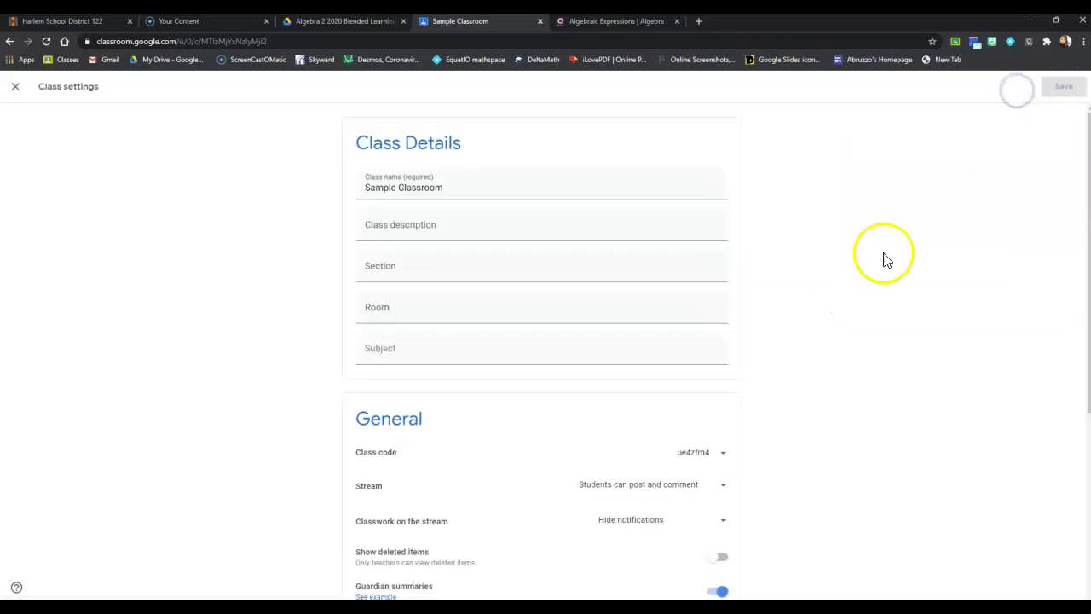
scroll(870, 426, "down", 3)
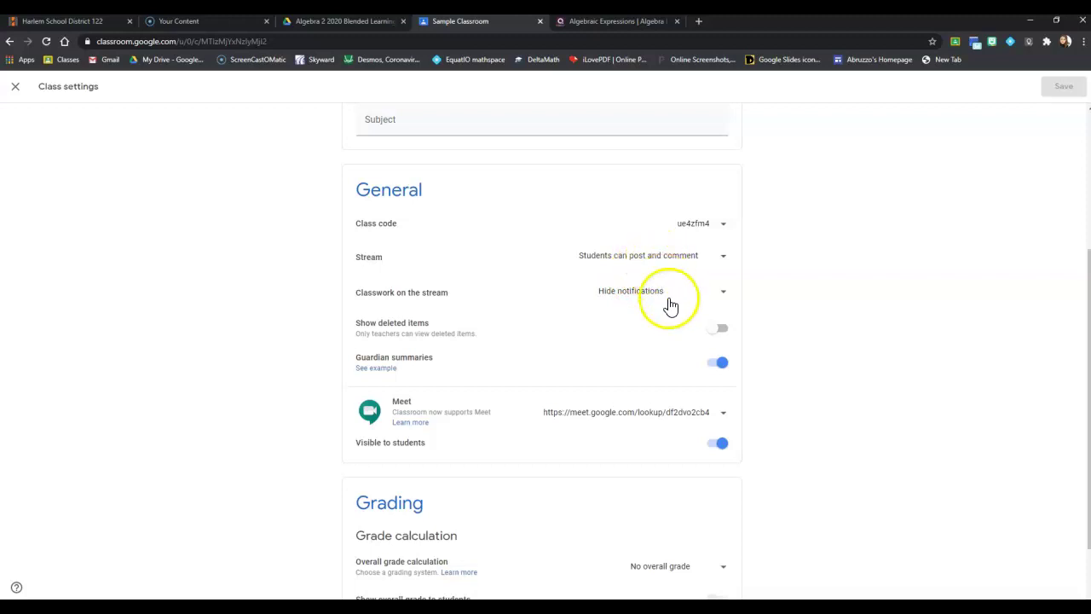
left_click(721, 292)
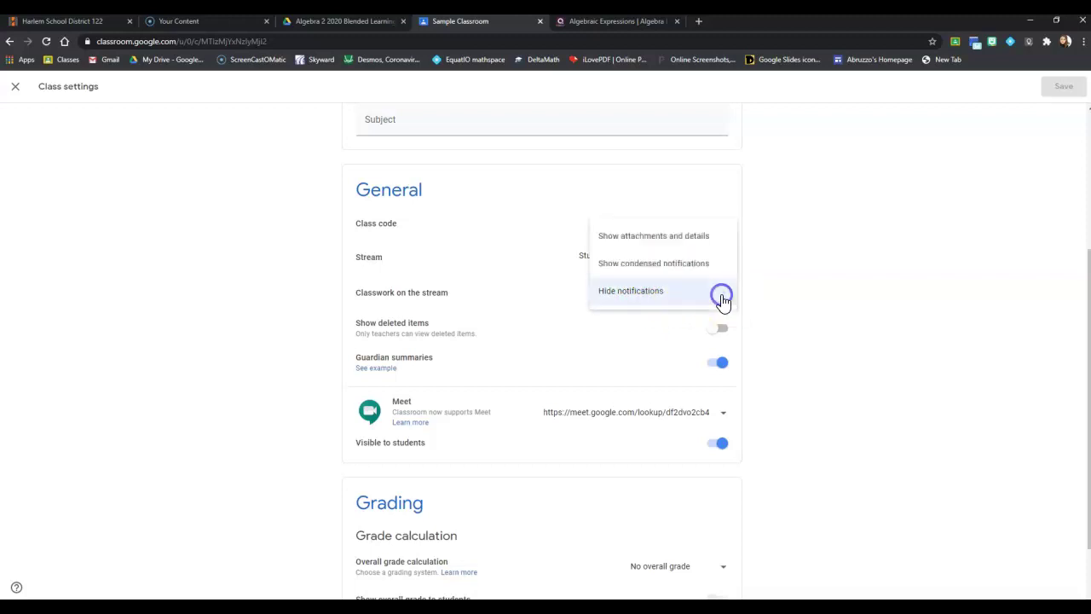
left_click(658, 300)
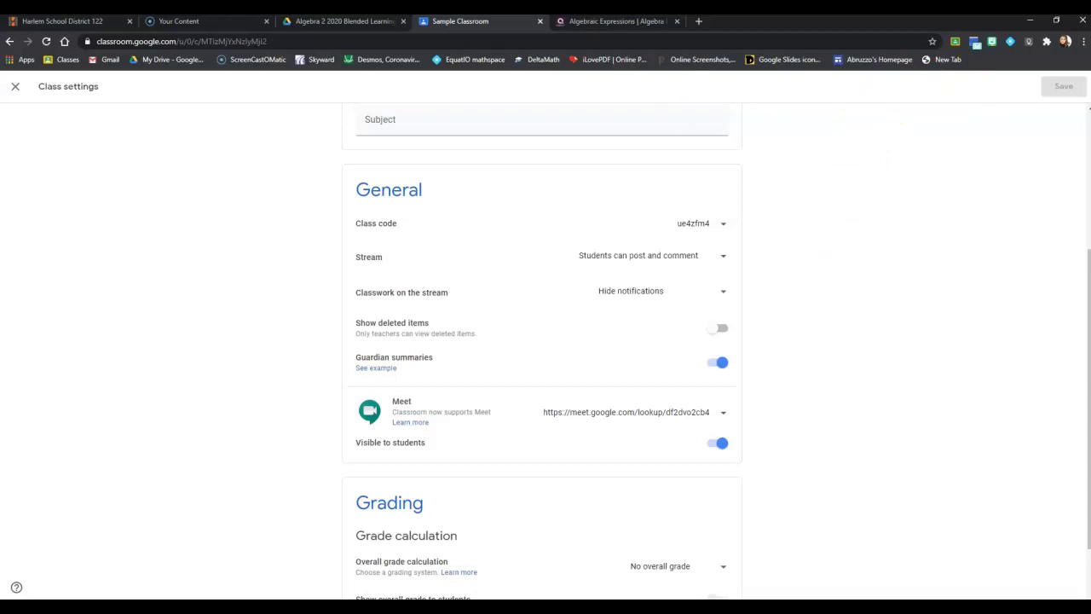
left_click(15, 86)
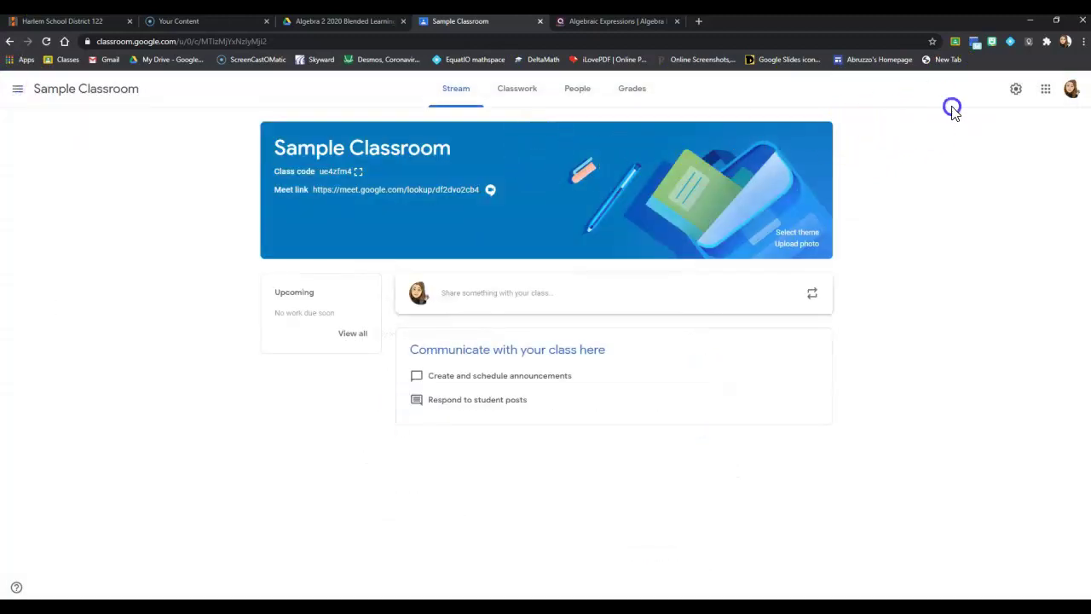
Step: Create a classwork topic named "Week : August 24-28"
left_click(524, 90)
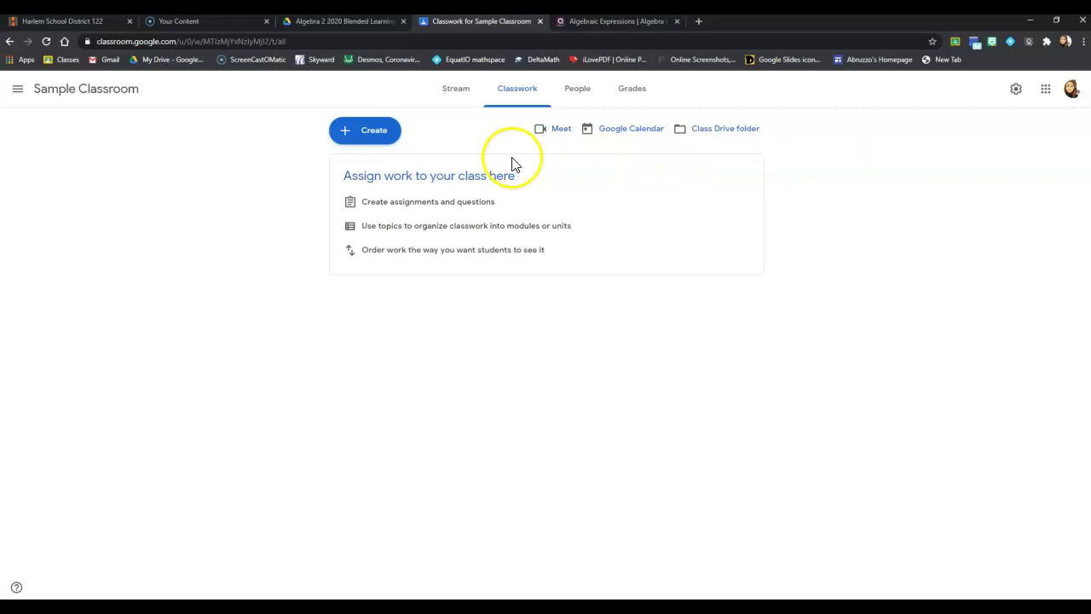
left_click(381, 133)
left_click(390, 309)
left_click(510, 334)
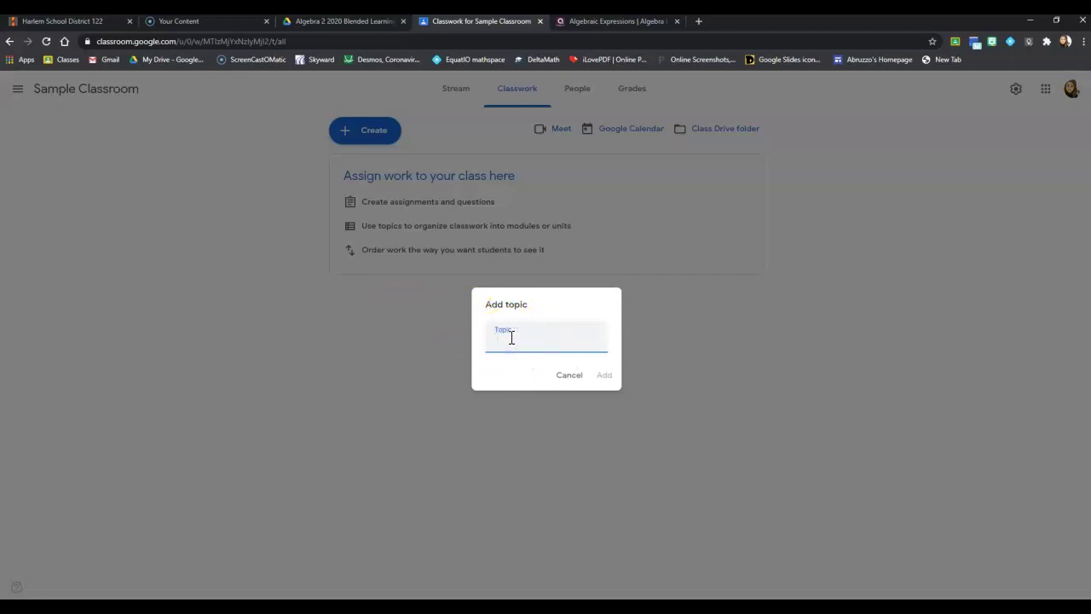
type("Week : August 24-28")
left_click(524, 340)
key("BackSpace")
type(": August 24-28")
left_click(604, 375)
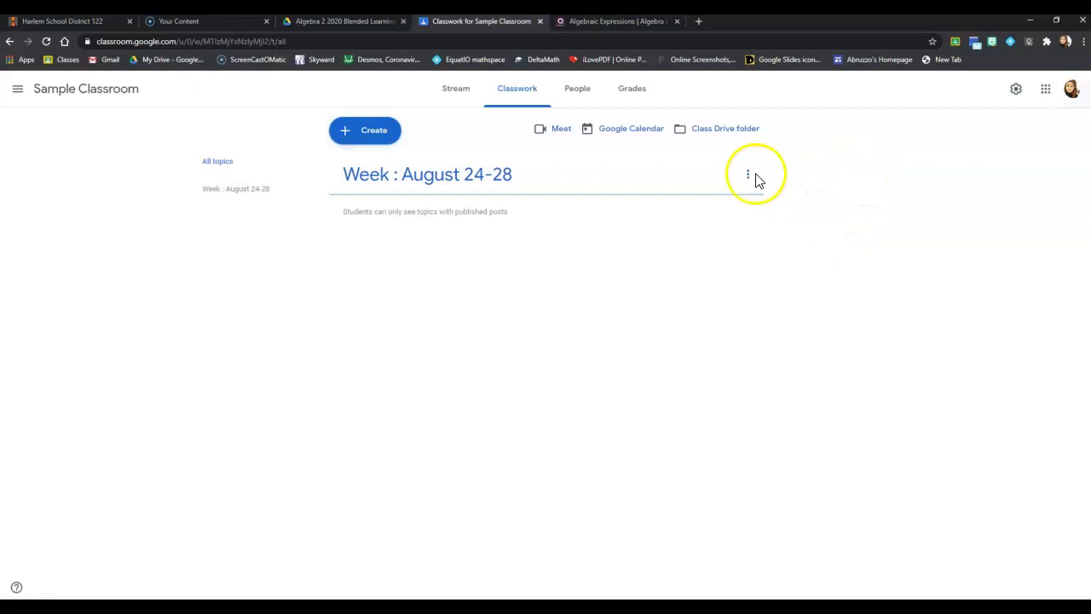
Step: Start a new classwork assignment titled "Week 1 Track"
left_click(378, 134)
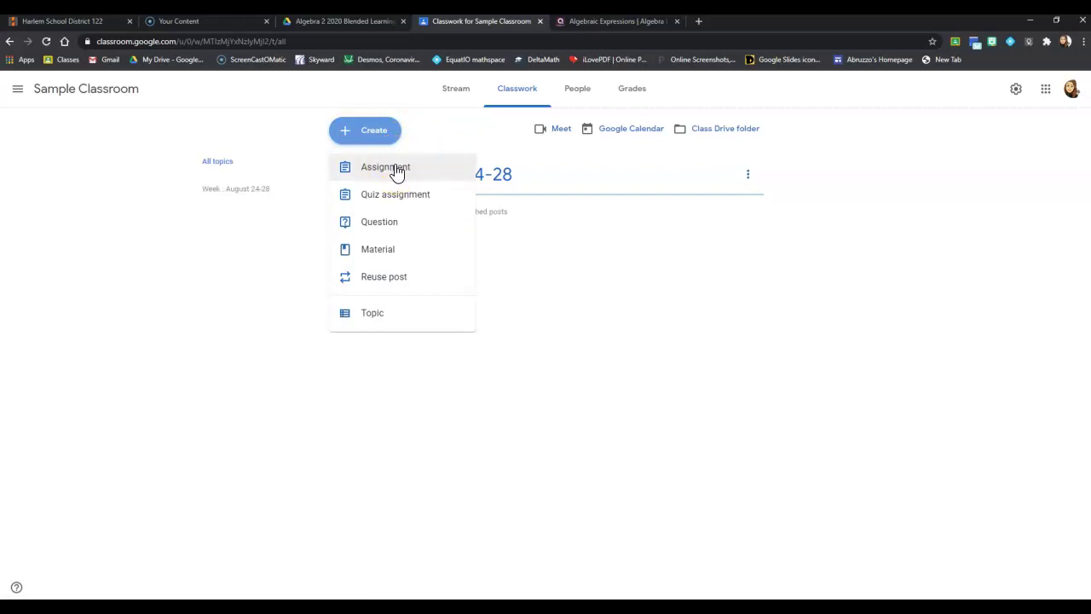
left_click(397, 169)
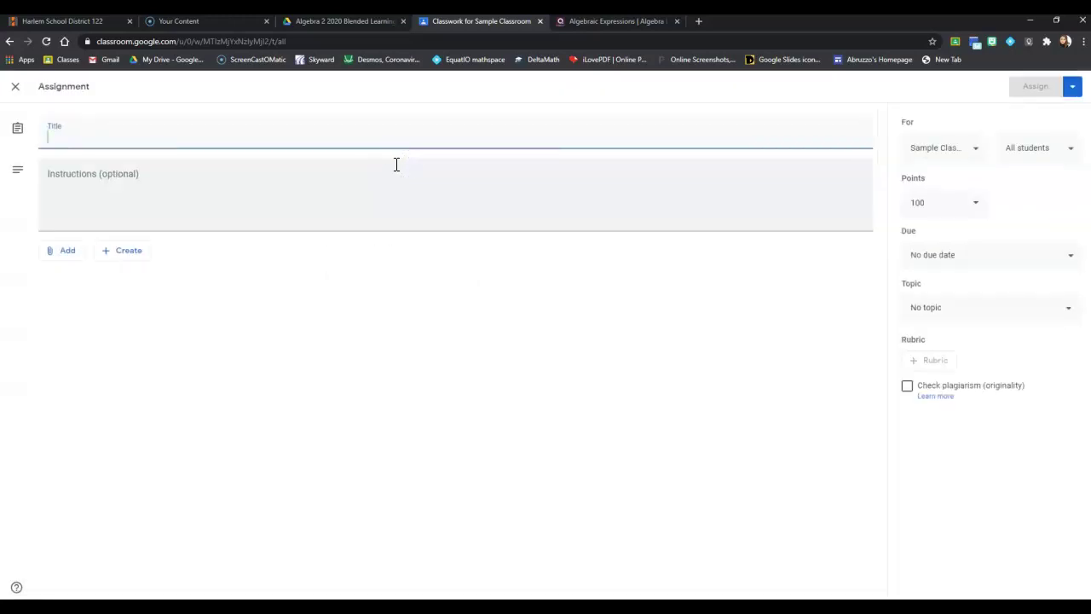
left_click(102, 137)
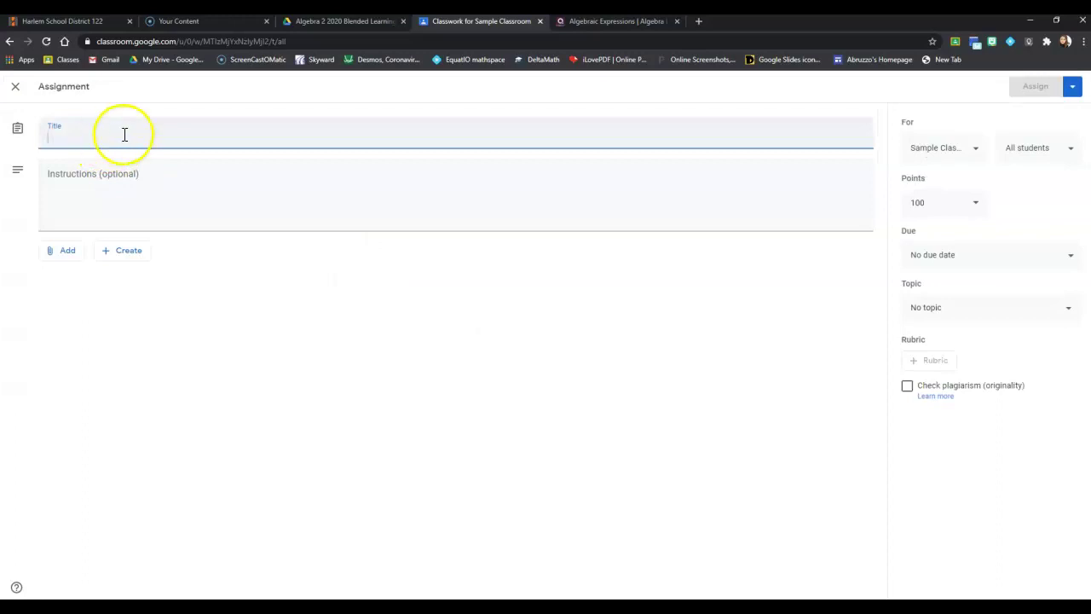
type("Week 1 Track")
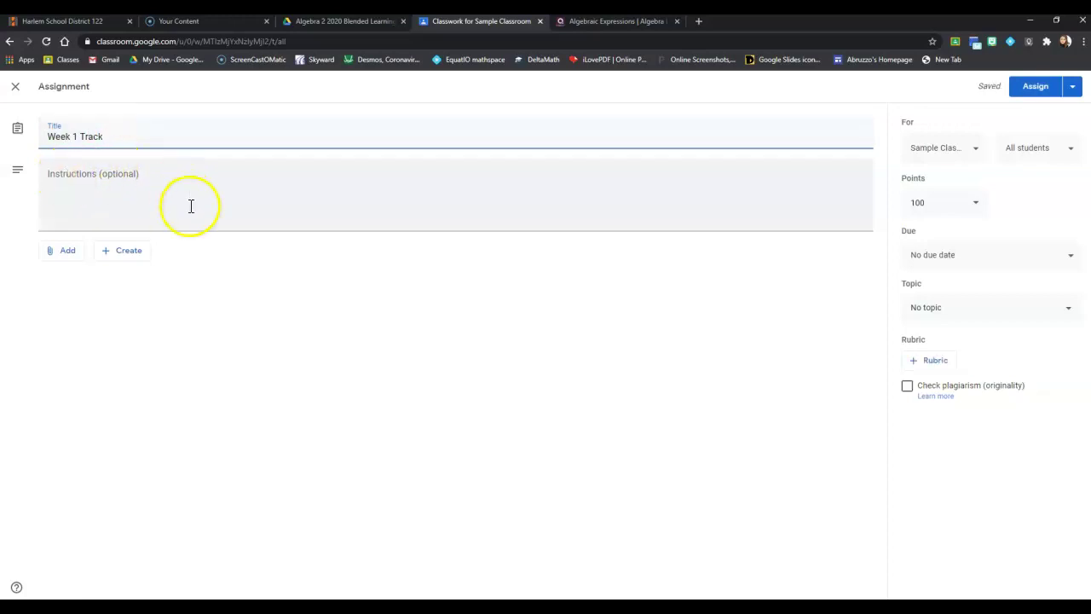
Step: Attach the "Week 1 Aug 24 to 28 Alg 2 Quarter 1 2020" slides from Google Drive, with a copy made for each student
left_click(61, 255)
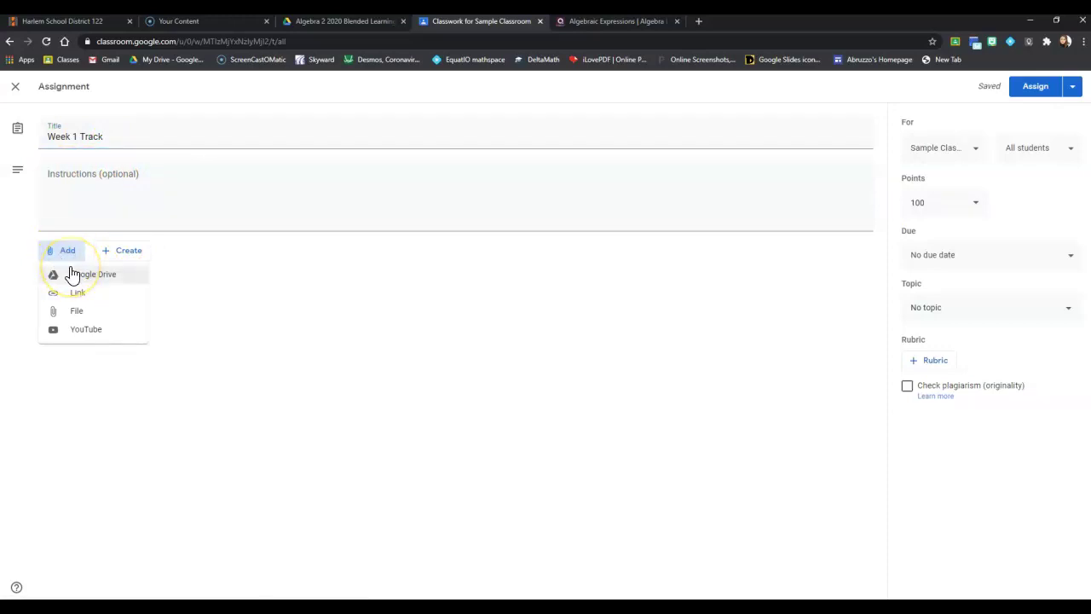
left_click(73, 273)
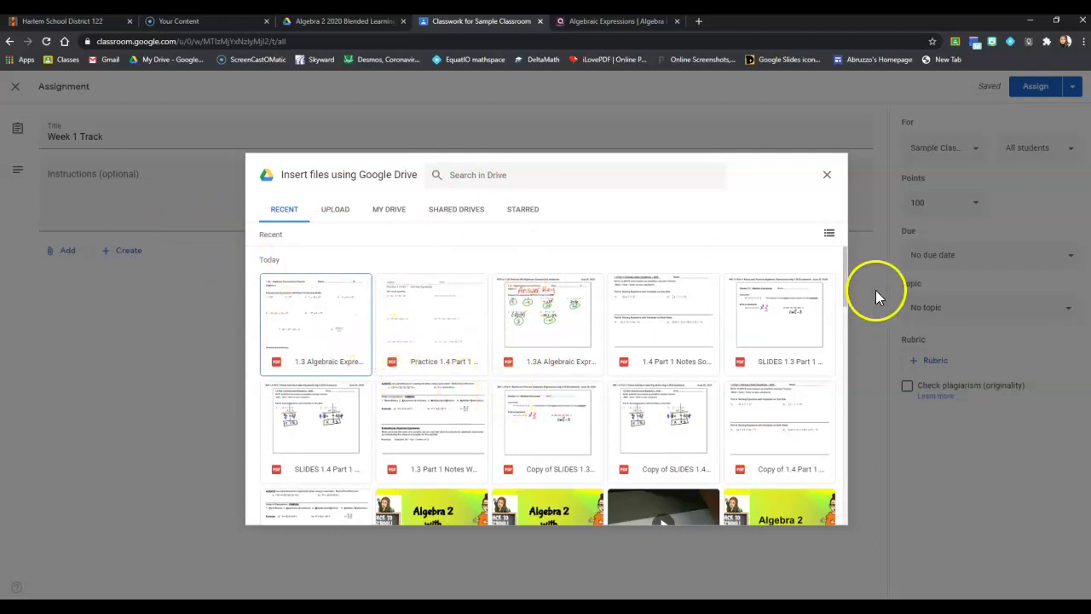
scroll(281, 294, "down", 1)
scroll(379, 422, "down", 1)
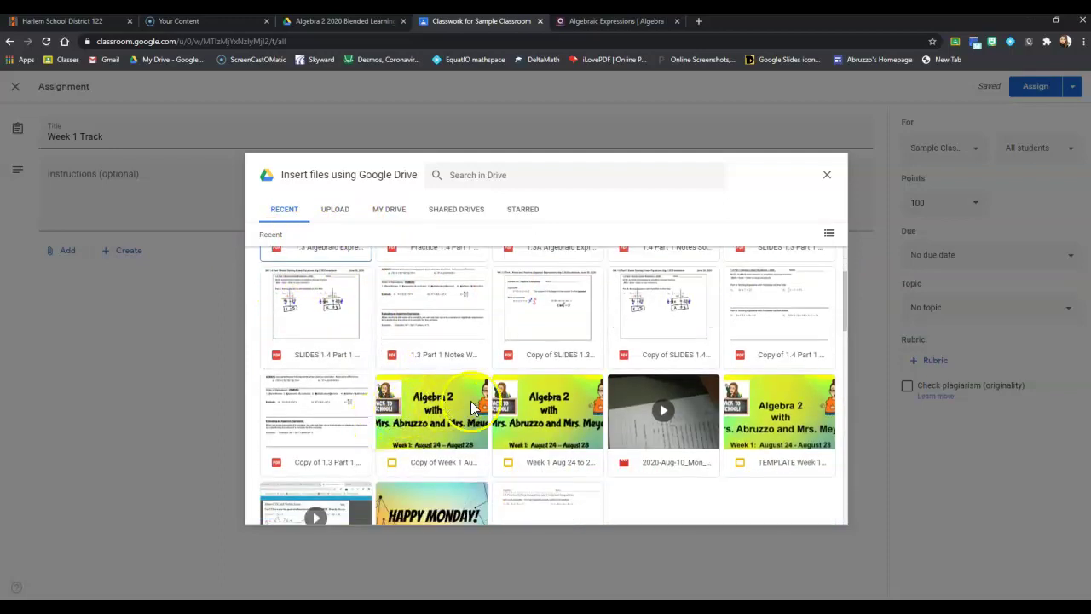
left_click(446, 416)
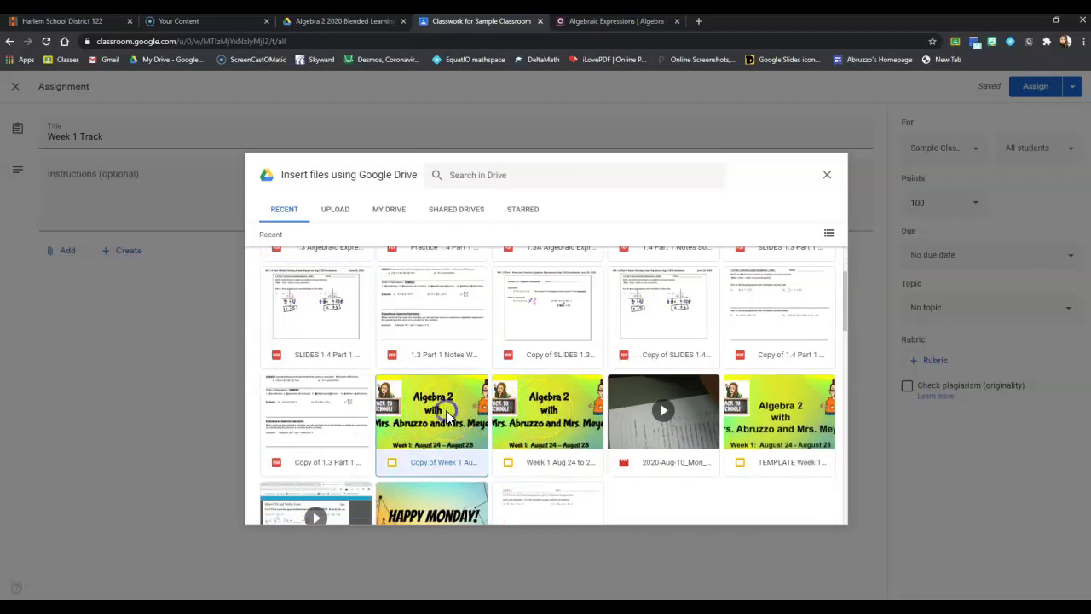
left_click(542, 416)
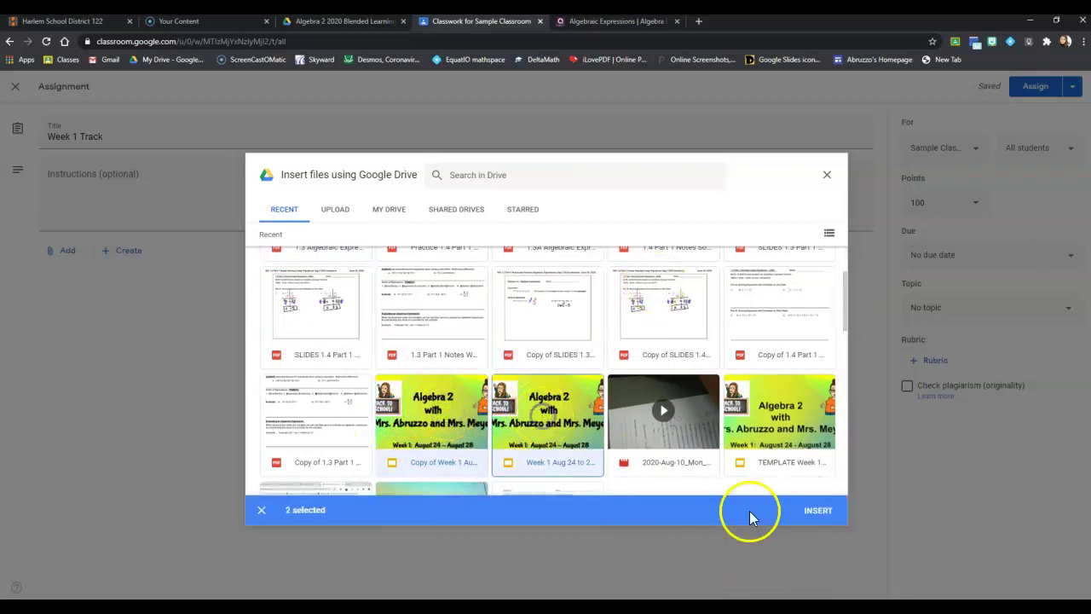
left_click(443, 435)
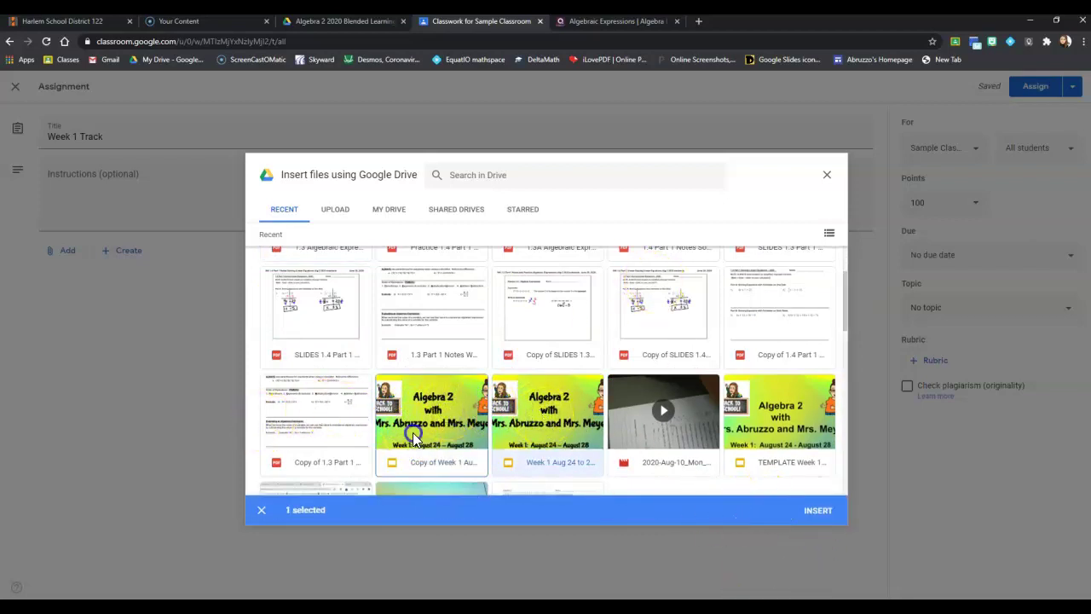
left_click(821, 514)
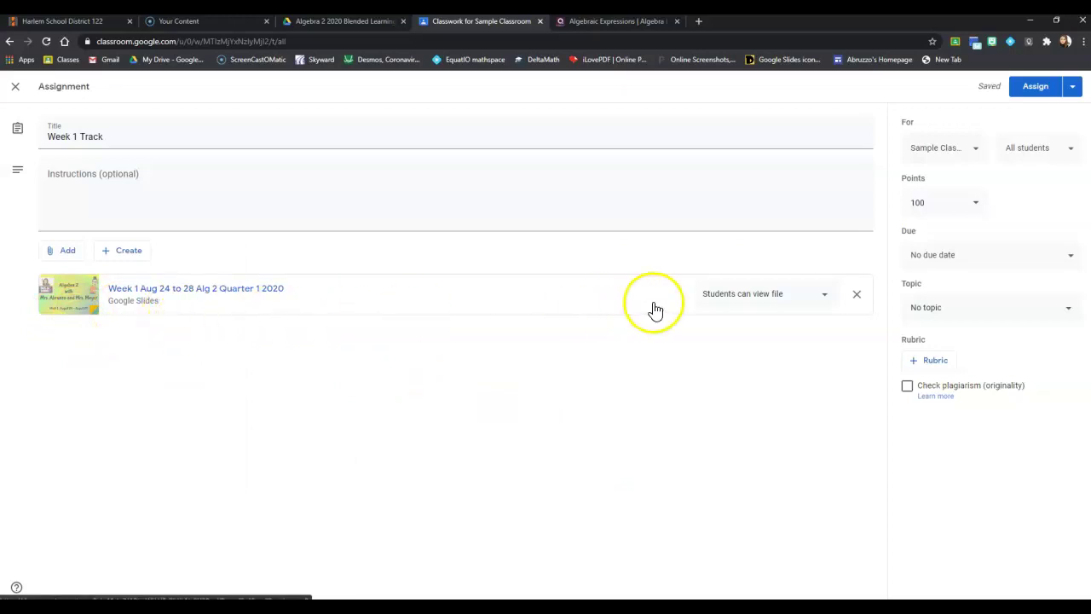
left_click(725, 298)
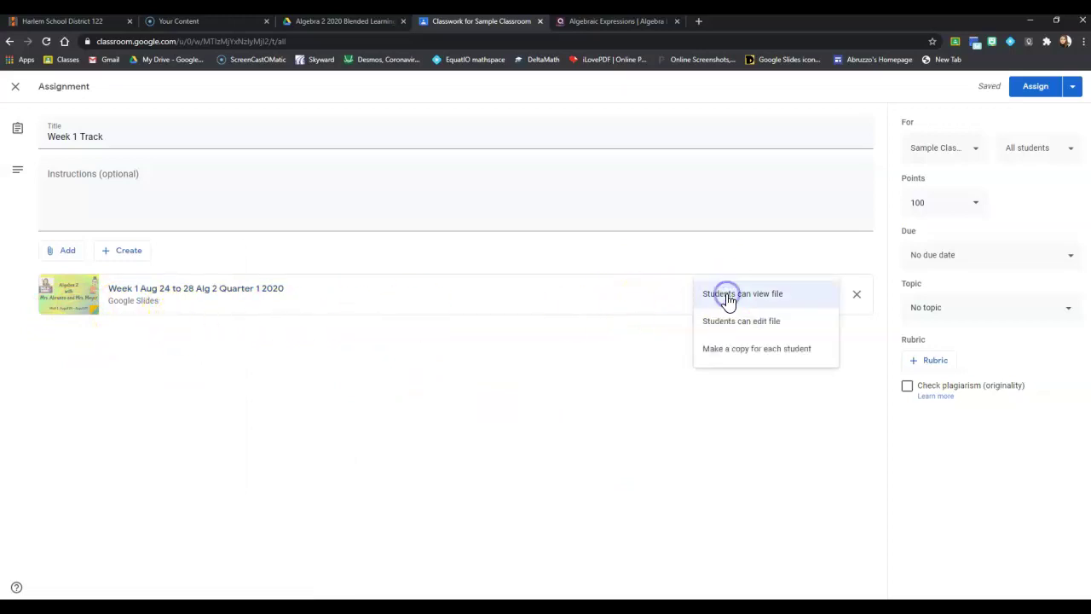
left_click(738, 352)
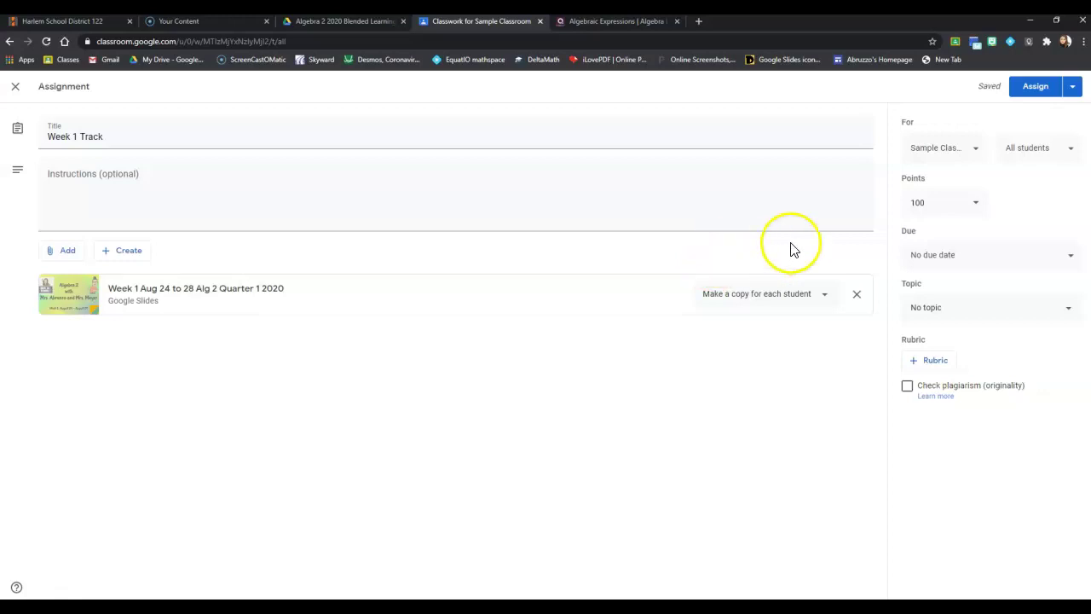
Step: Make the assignment worth 5 points and due Fri, Aug 28
left_click(958, 205)
key("BackSpace")
key("BackSpace")
type("5")
left_click(1047, 209)
left_click(964, 258)
left_click(971, 302)
left_click(1015, 423)
left_click(1061, 363)
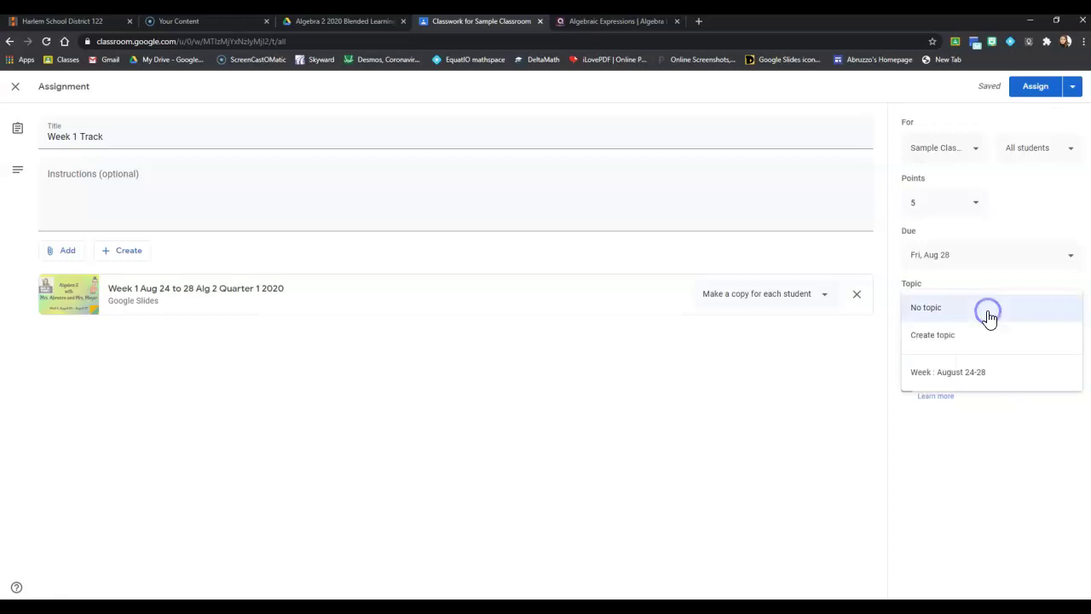
Step: File the assignment under the "Week : August 24-28" topic and assign it to the students immediately
left_click(985, 373)
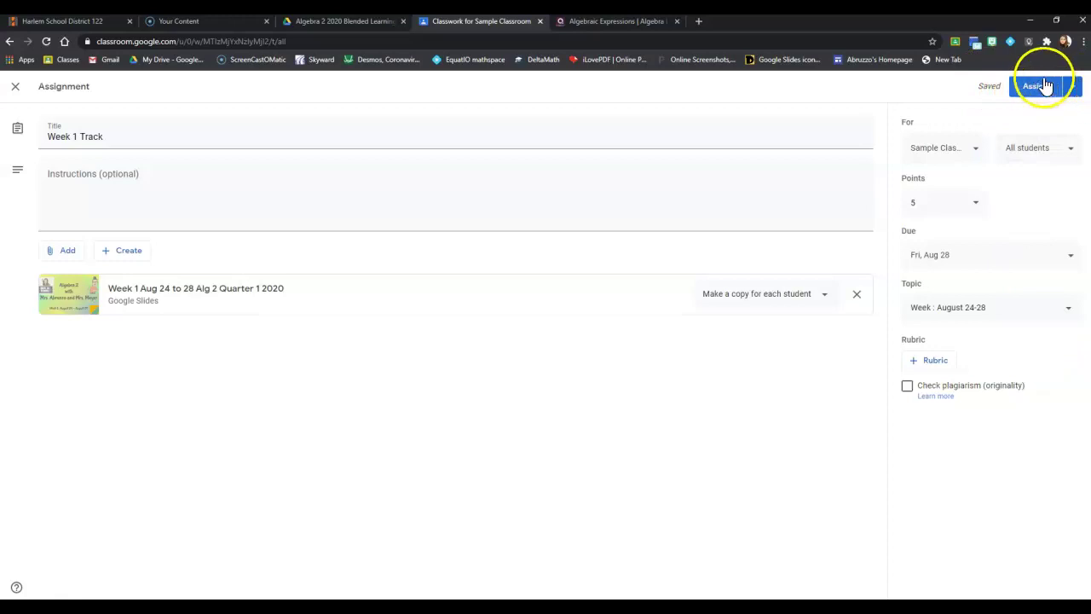
left_click(1075, 88)
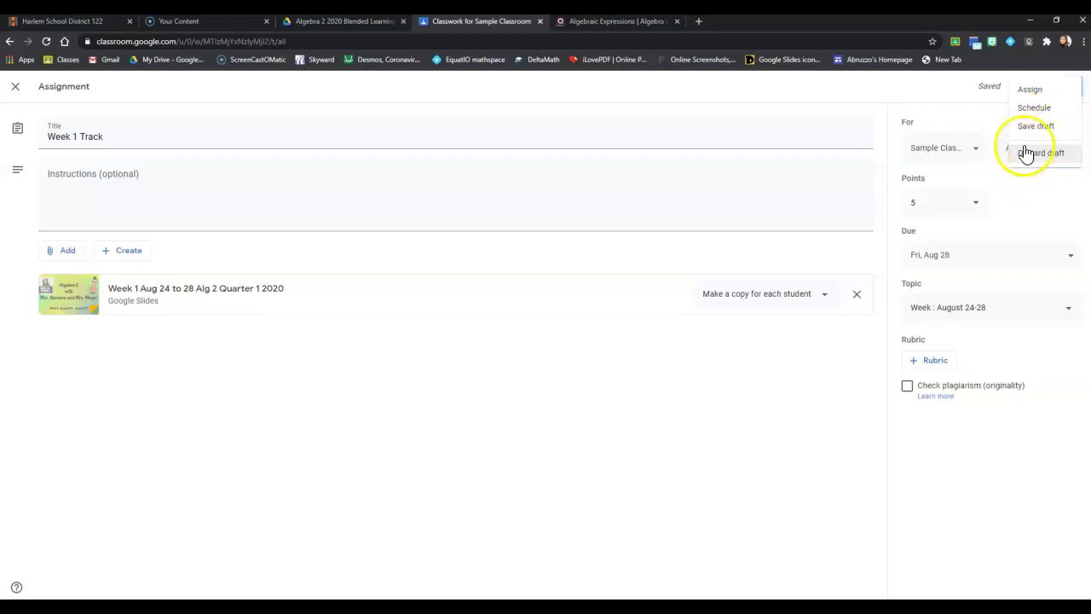
left_click(1031, 91)
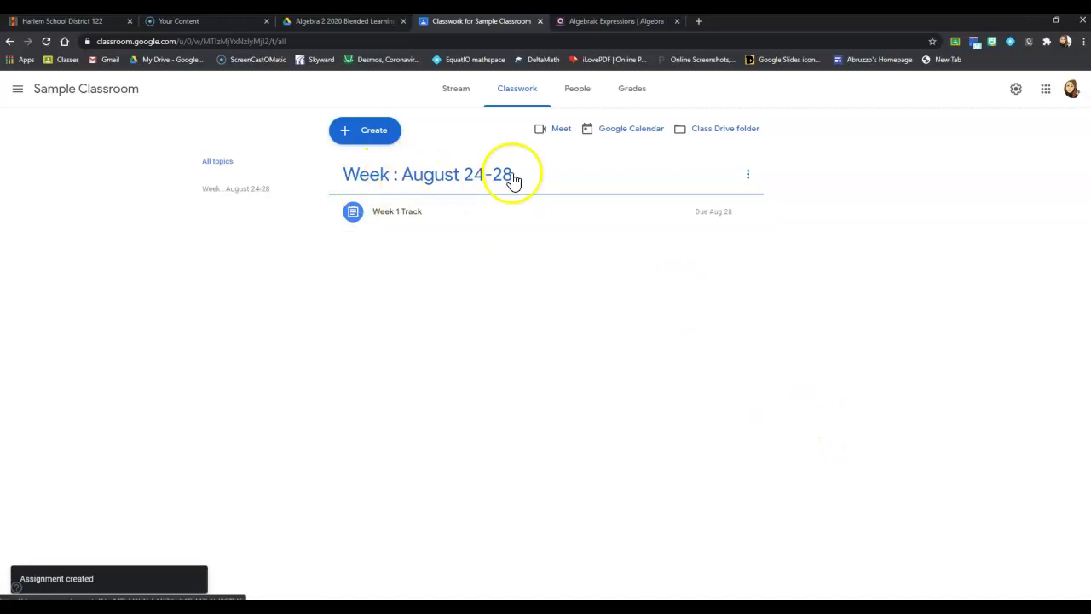
Step: Rename the August 24-28 classwork topic to "Week 1 : August 24-28"
left_click(747, 174)
left_click(734, 198)
left_click(515, 340)
type("1 : August 24-28")
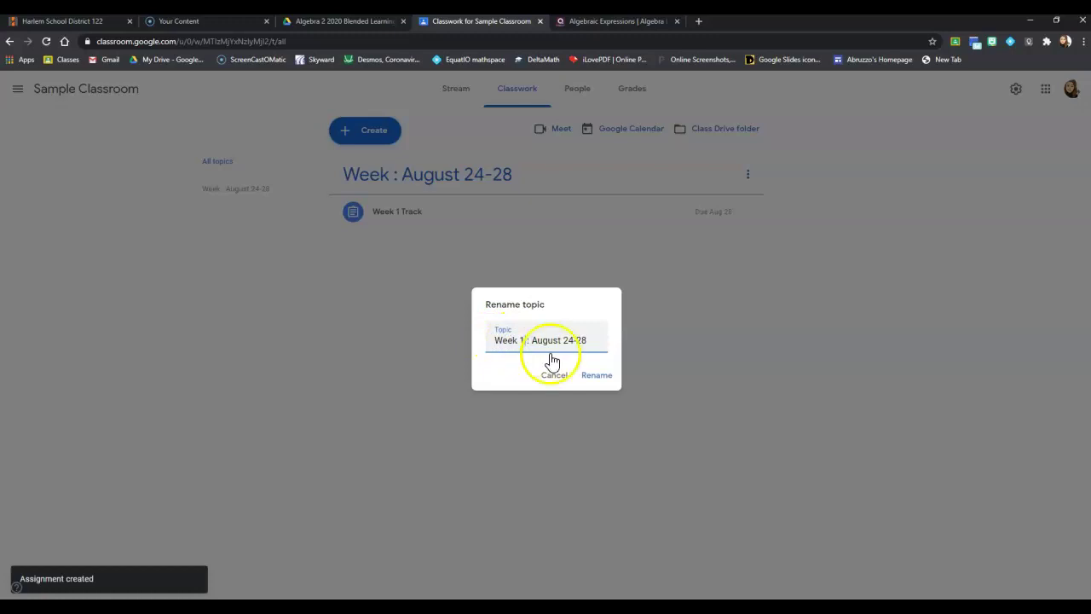
left_click(601, 376)
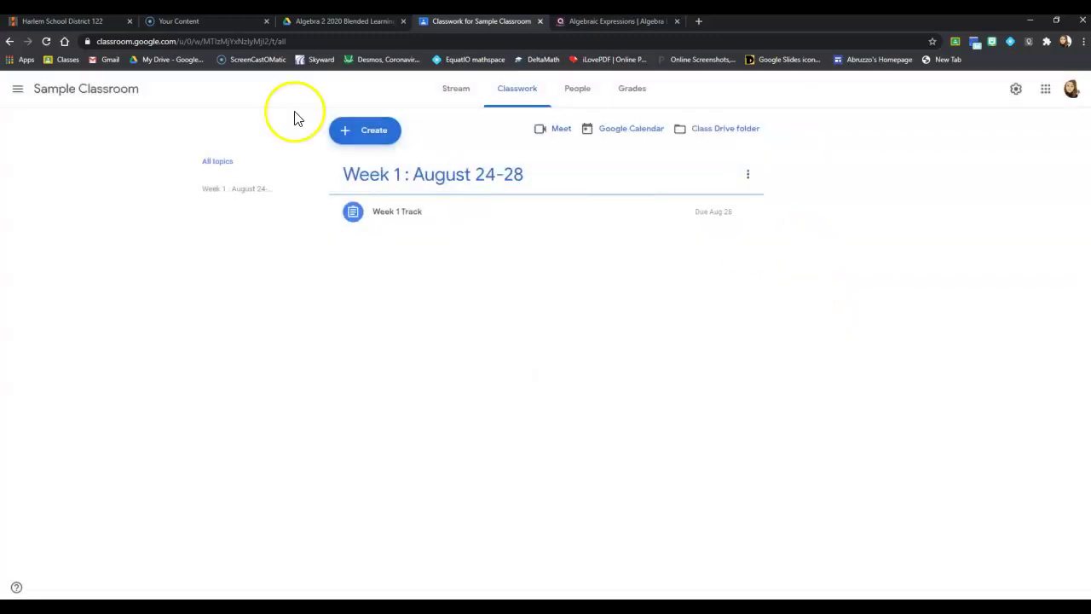
Step: Start a new classwork material post titled "1.3 Algebraic Expressions"
left_click(383, 133)
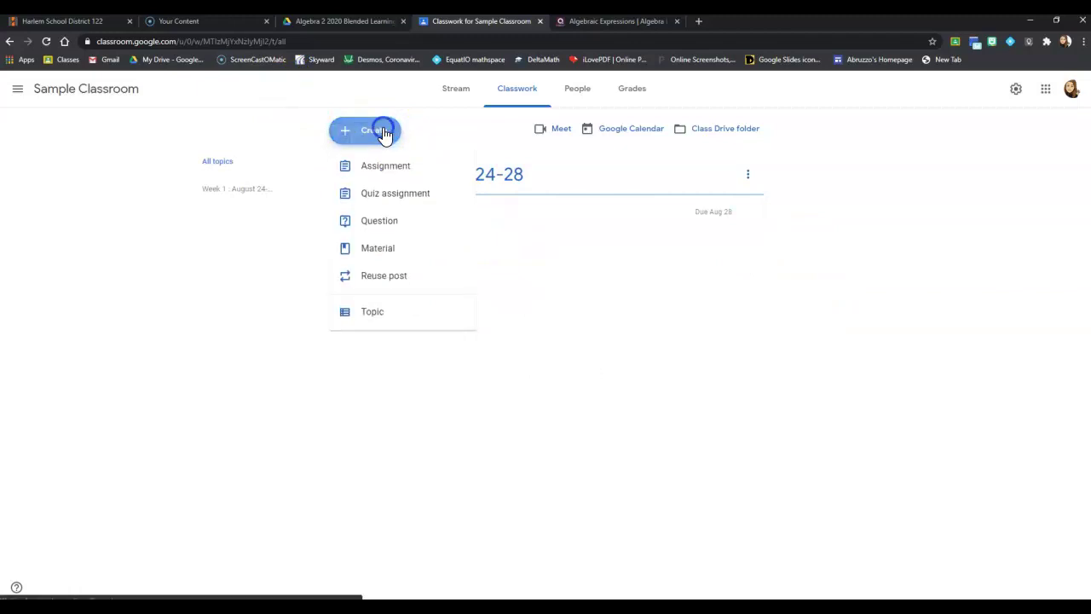
left_click(378, 257)
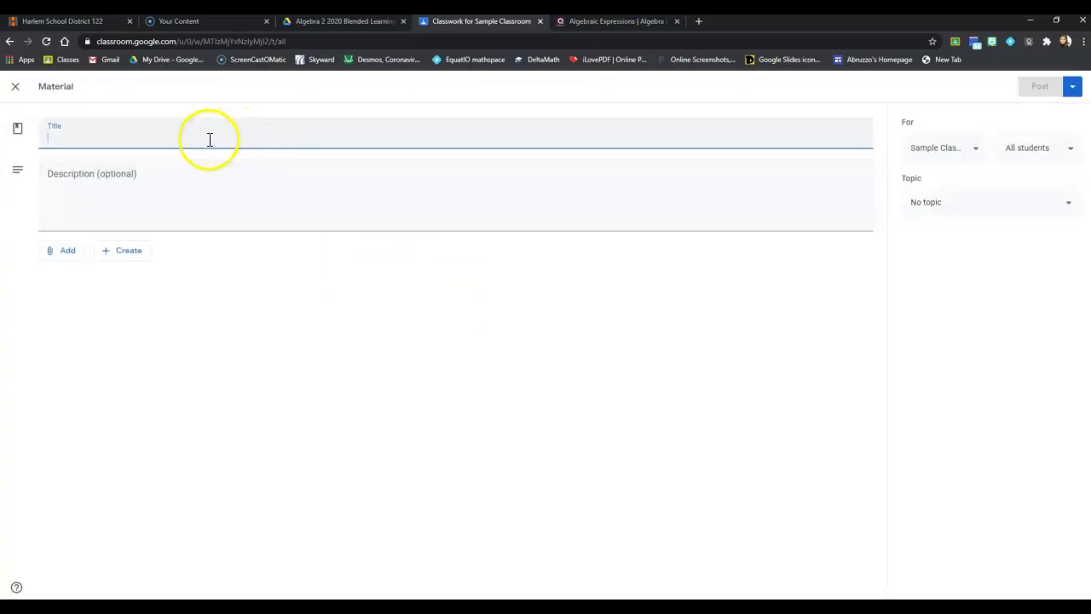
left_click(210, 139)
type("1.3 Algebraic Expressions")
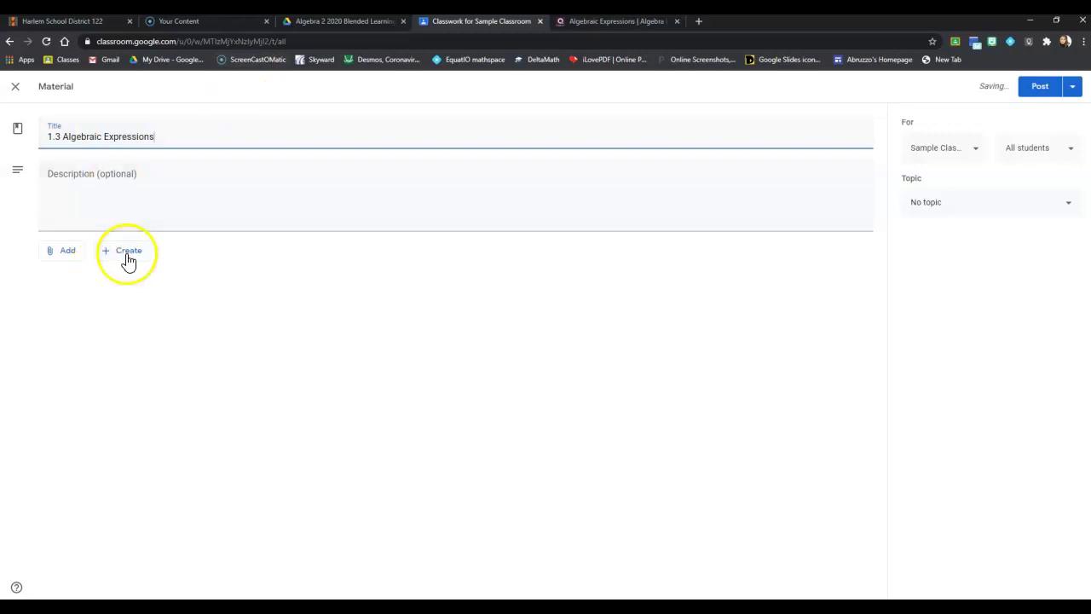
Step: Attach the file "1.3 Part 1 Notes WS Algebra 2 2020.pdf" from Google Drive to the material
left_click(65, 261)
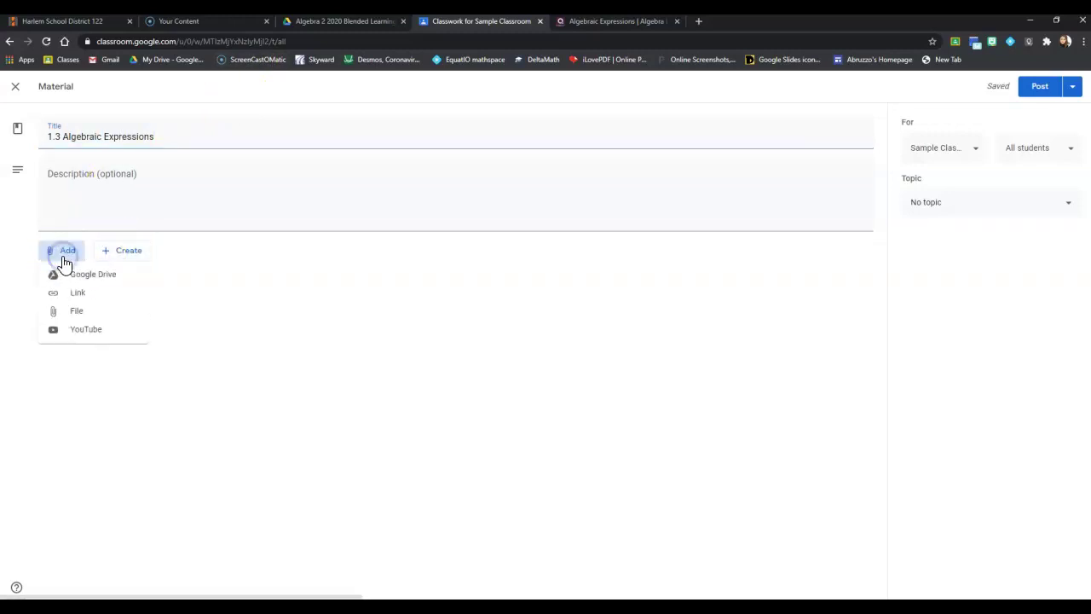
left_click(103, 274)
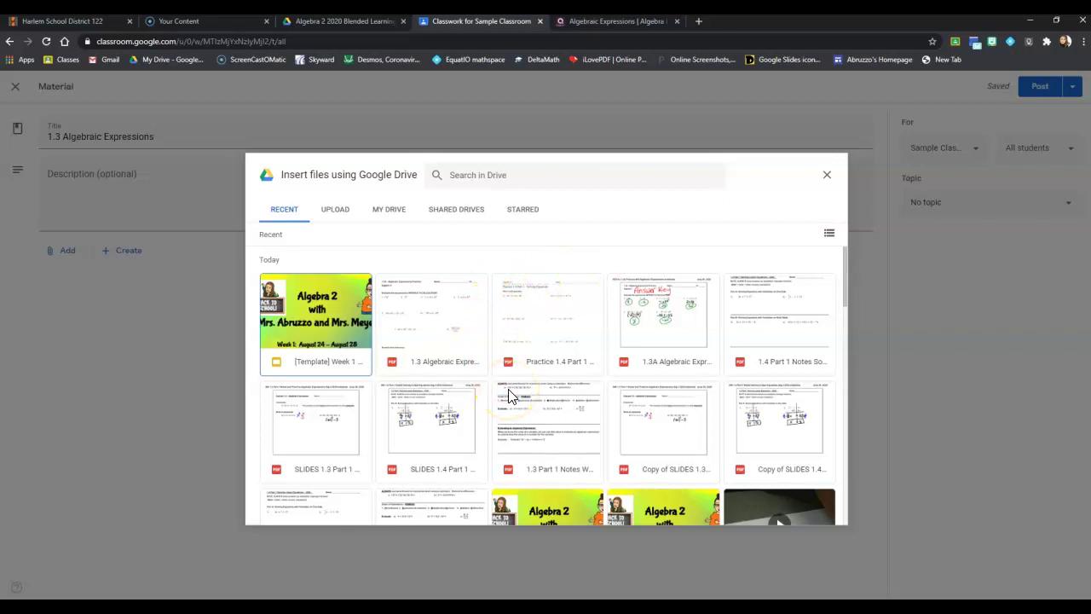
left_click(569, 426)
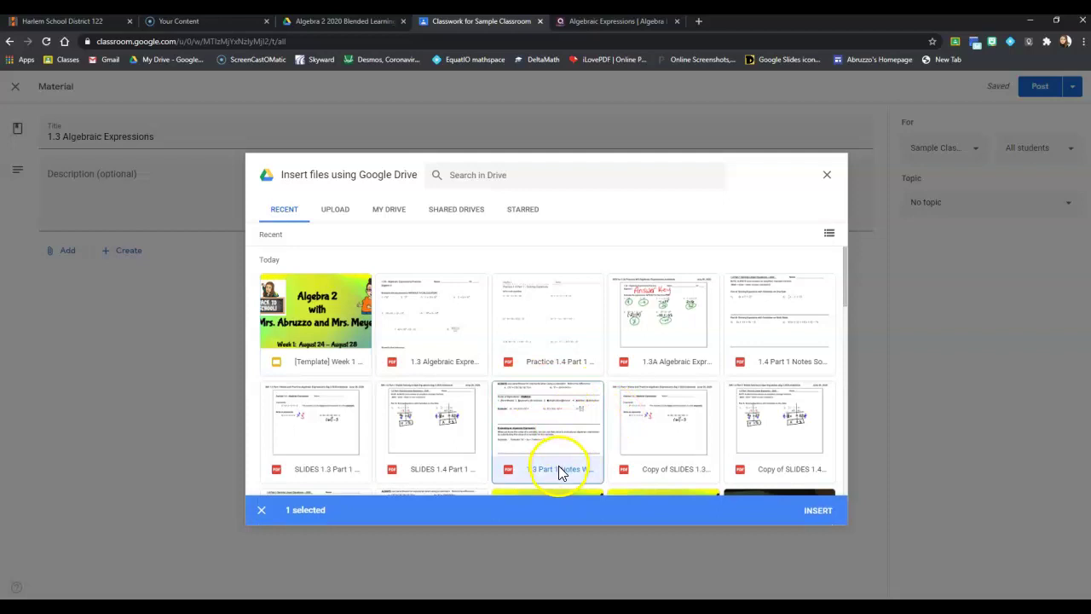
left_click(817, 510)
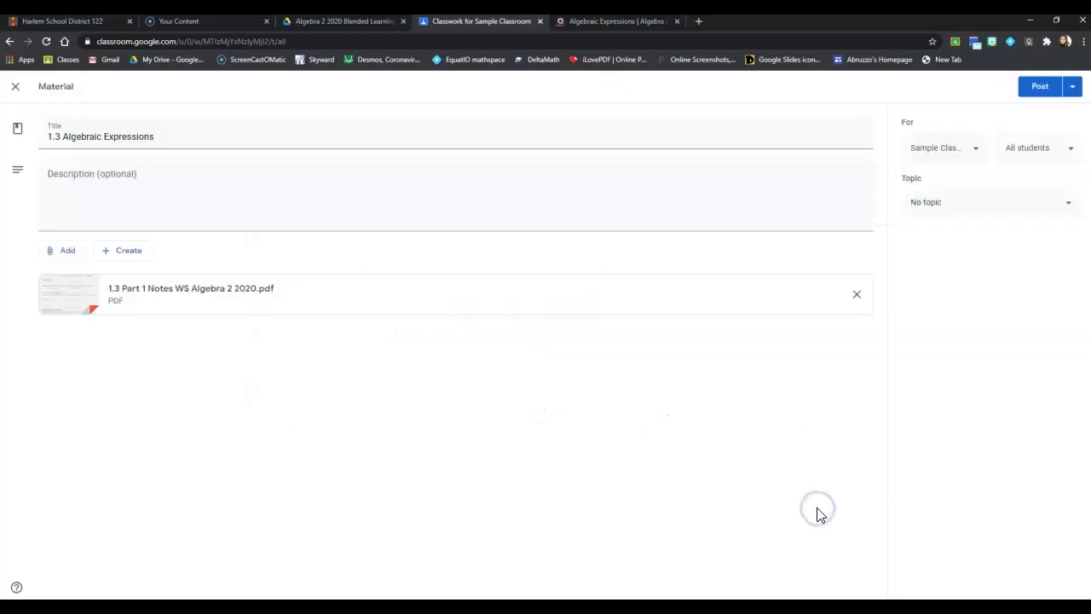
Step: Search YouTube for the teacher's math 1.3 part 1 2020 video and attach "1.3 Part 1 - Algebraic Expressions 2020" to the material
left_click(53, 252)
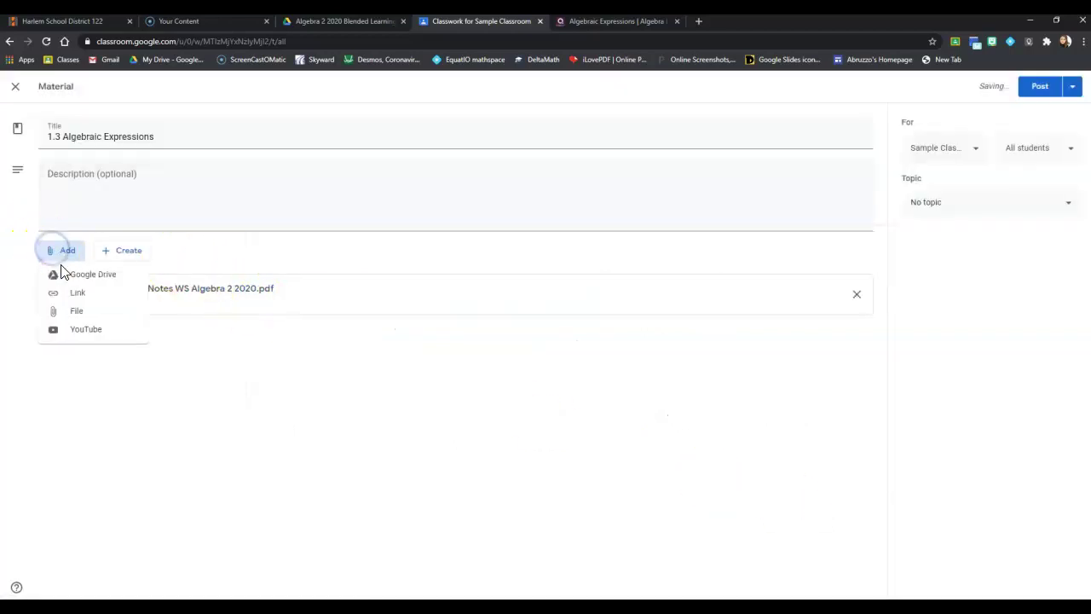
left_click(89, 331)
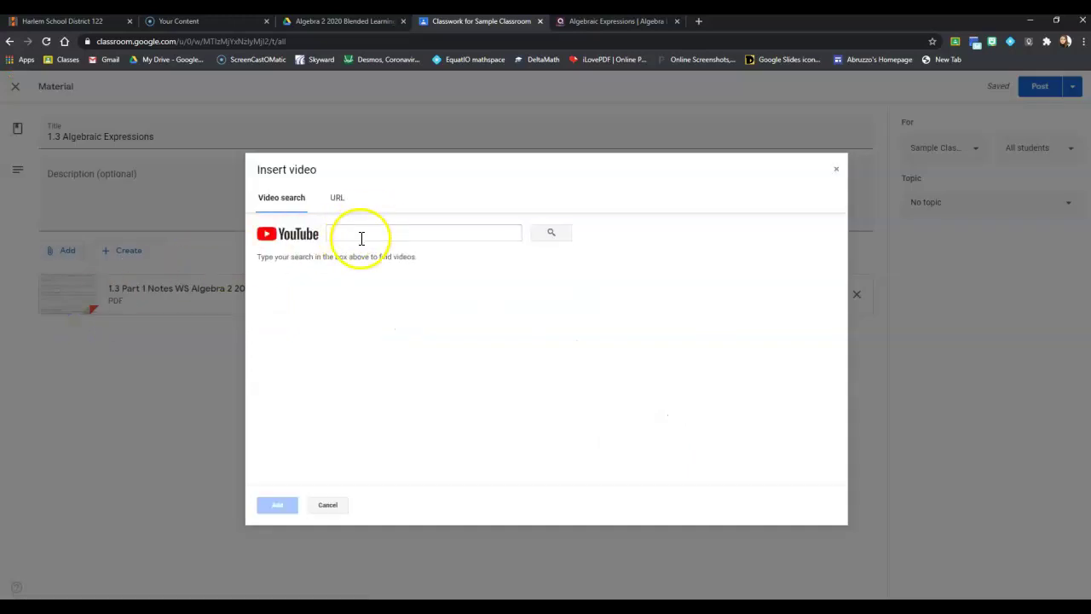
left_click(362, 238)
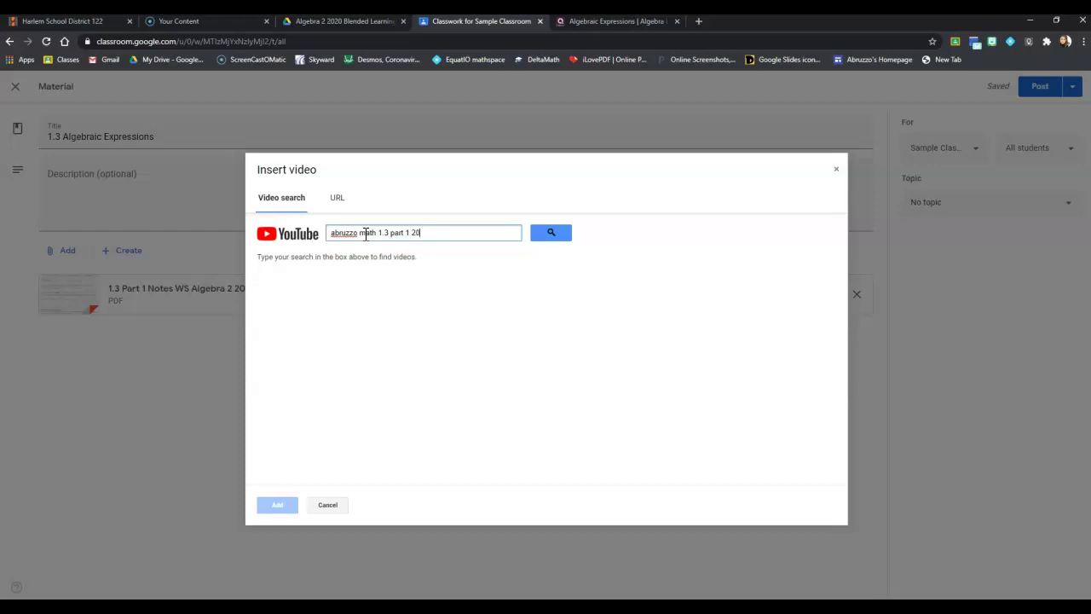
key("Return")
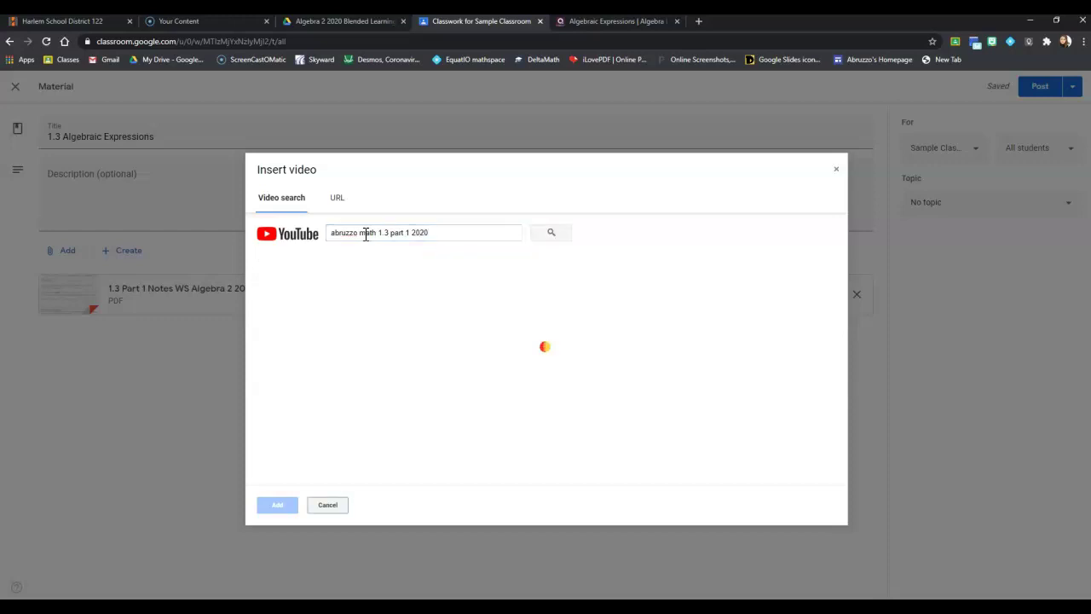
left_click(409, 282)
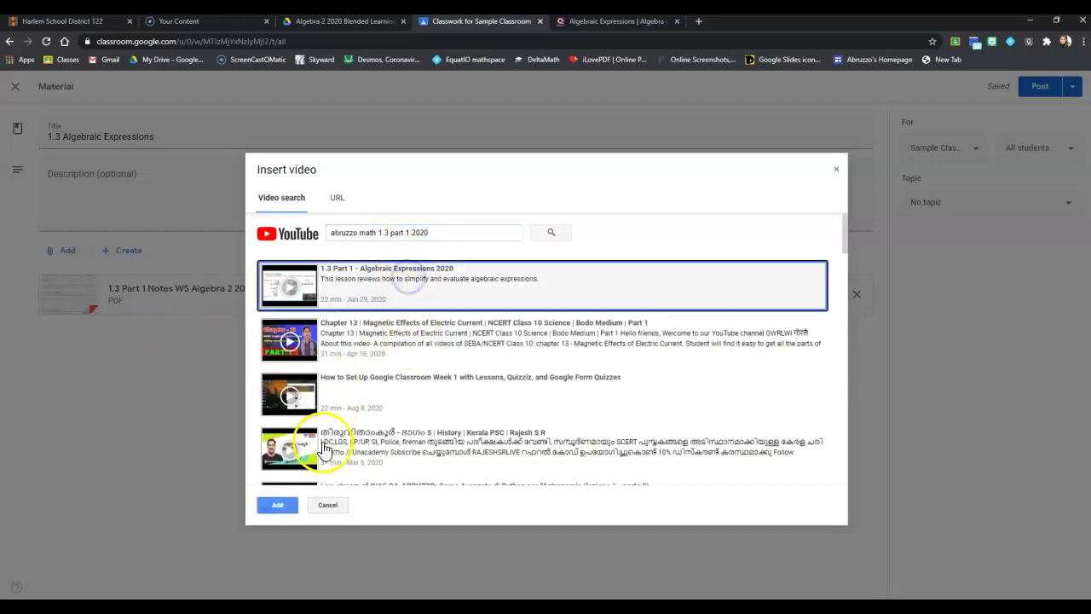
left_click(285, 506)
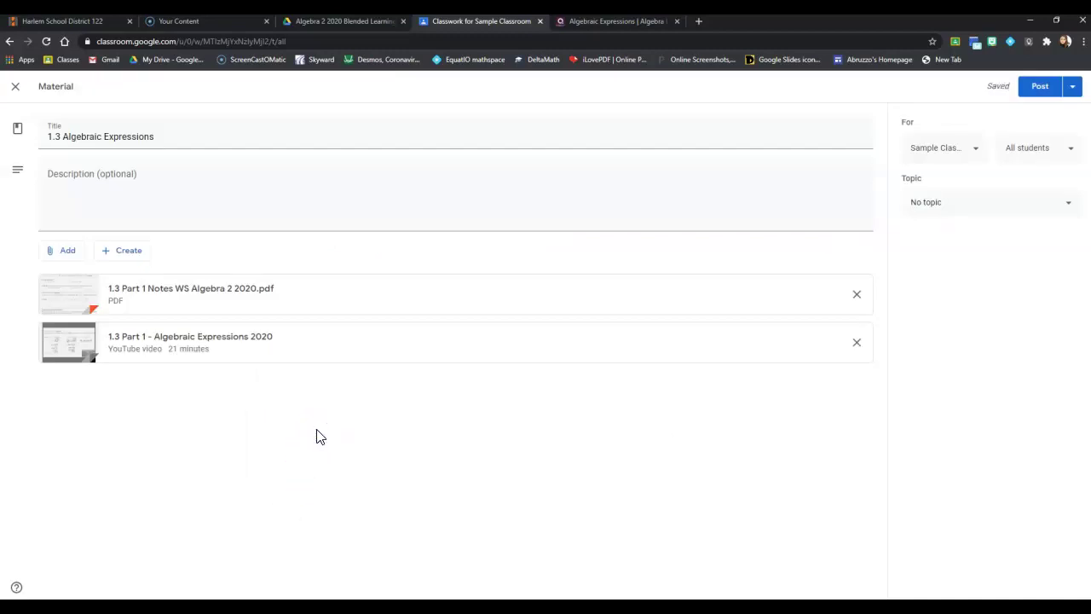
Step: Attach "SLIDES 1.3 Part 1 Notes Algebraic Expressions Alg 2 2020.pdf" from Google Drive to the material and look through its pages
left_click(68, 260)
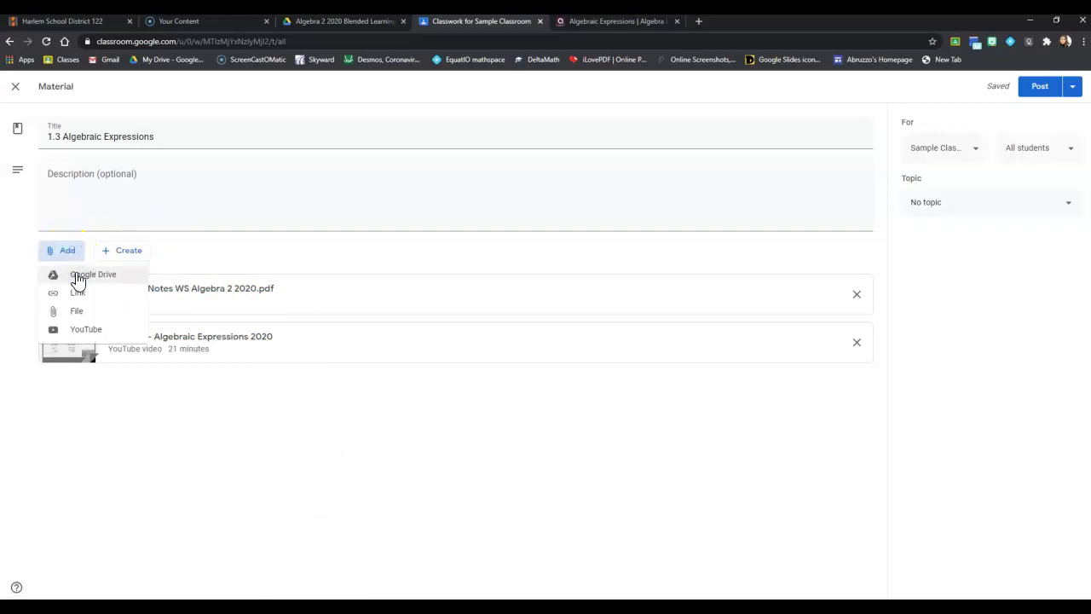
left_click(77, 275)
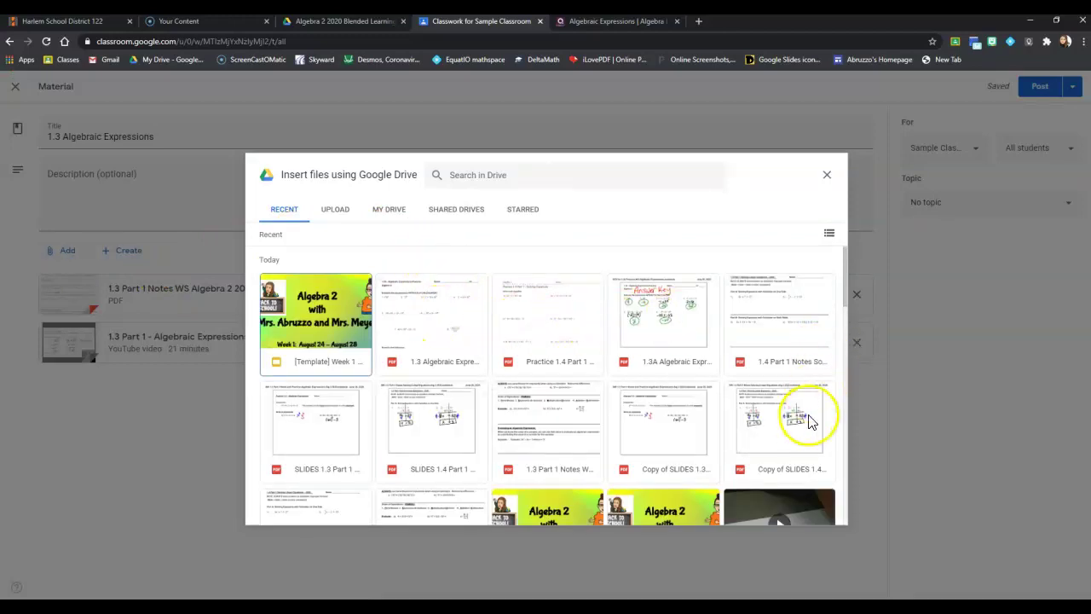
scroll(801, 422, "down", 1)
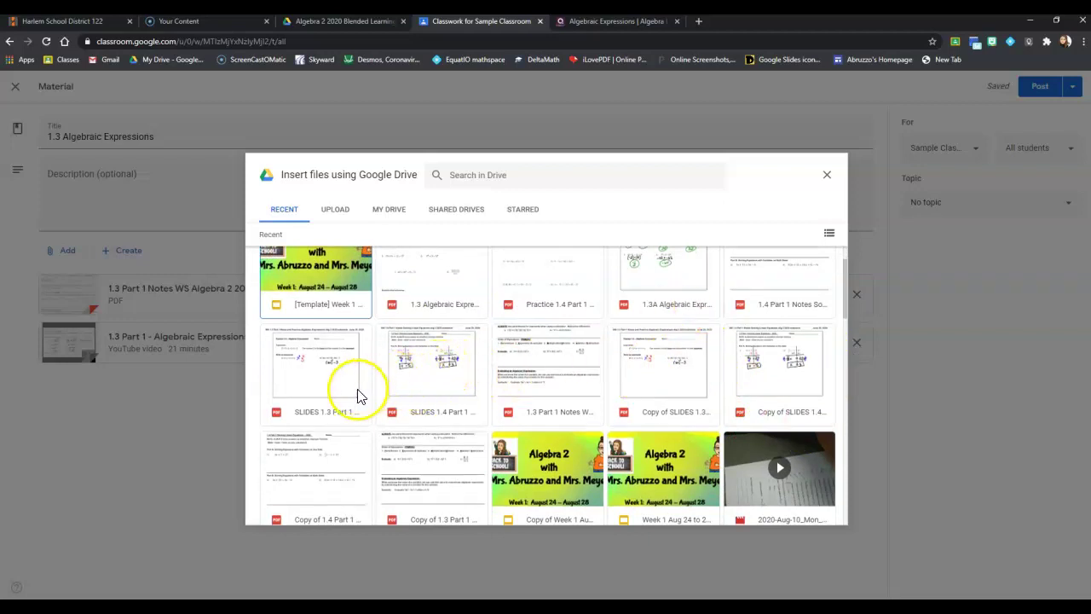
scroll(350, 395, "up", 1)
scroll(341, 394, "down", 1)
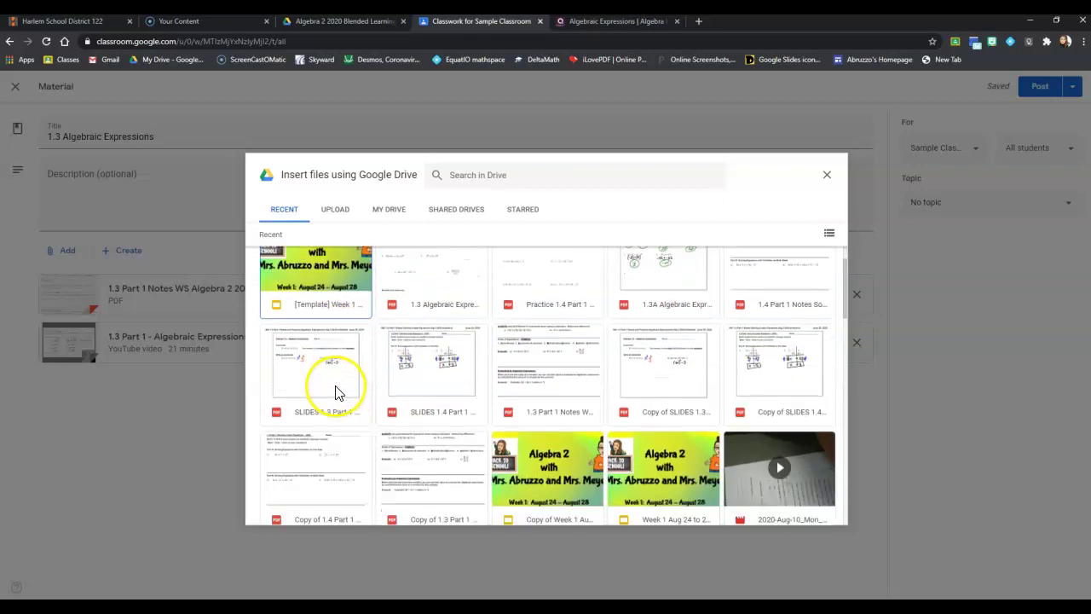
left_click(331, 379)
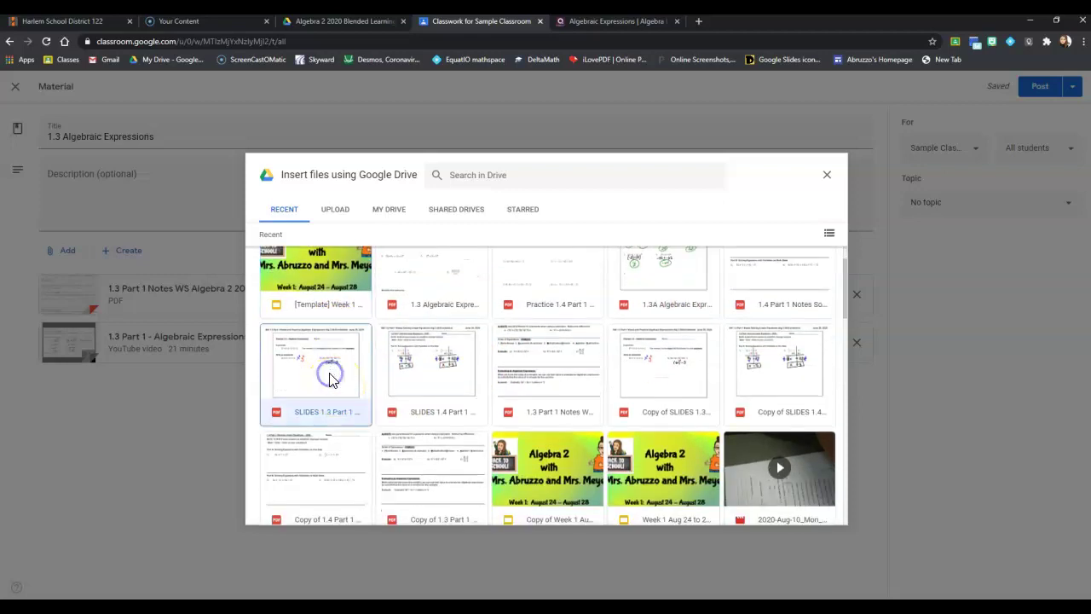
left_click(811, 519)
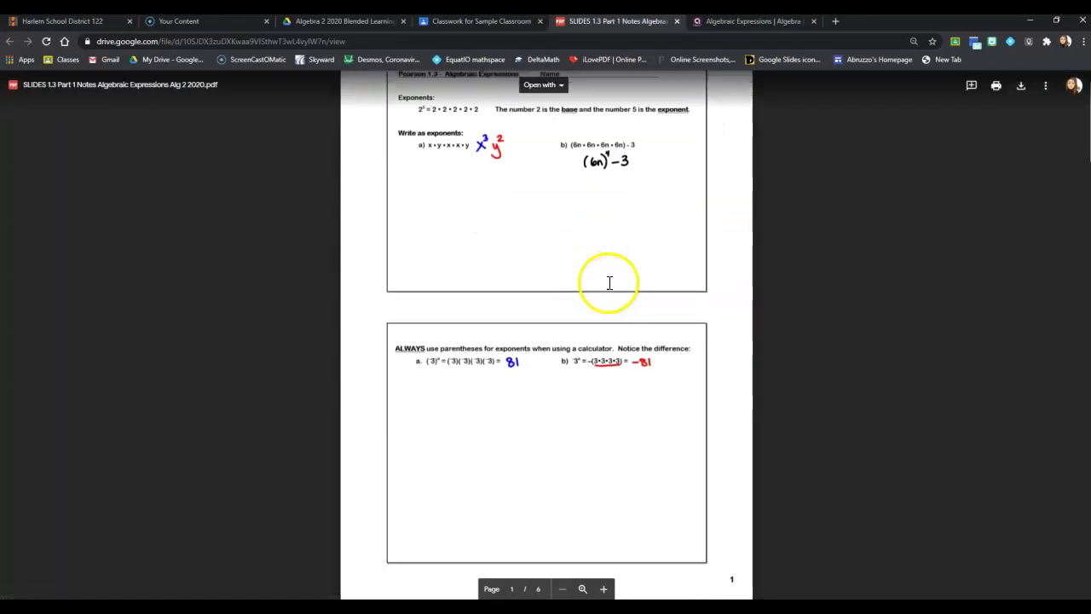
scroll(608, 285, "down", 9)
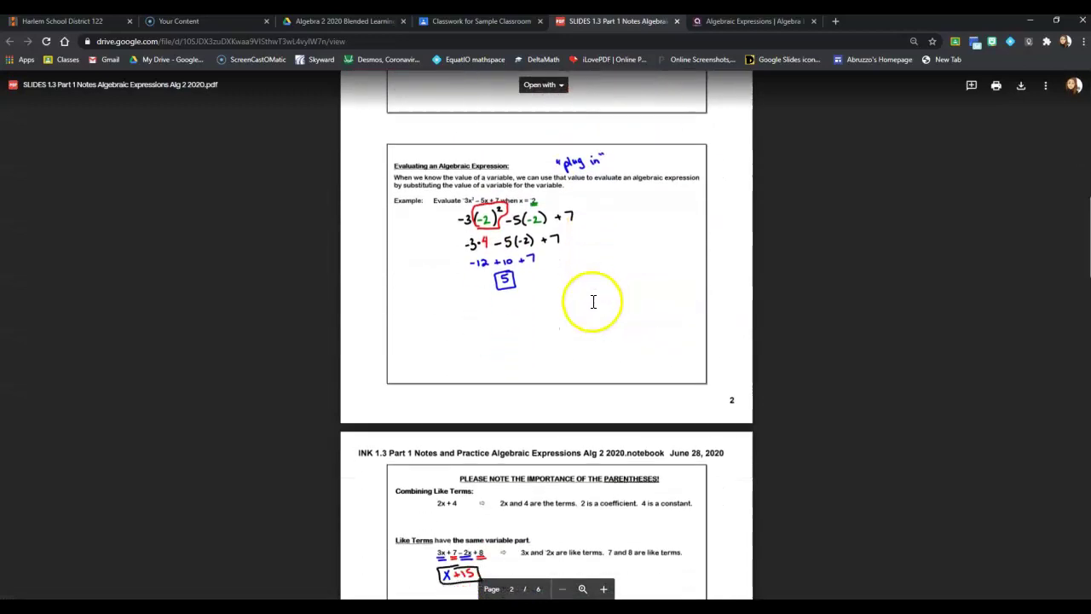
scroll(591, 302, "down", 6)
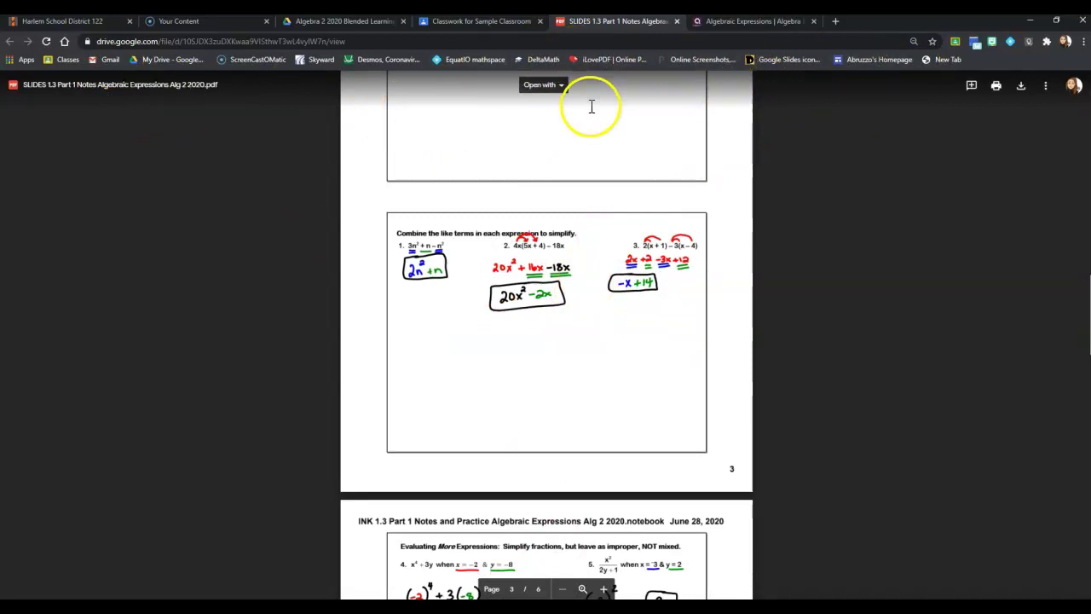
scroll(480, 241, "up", 12)
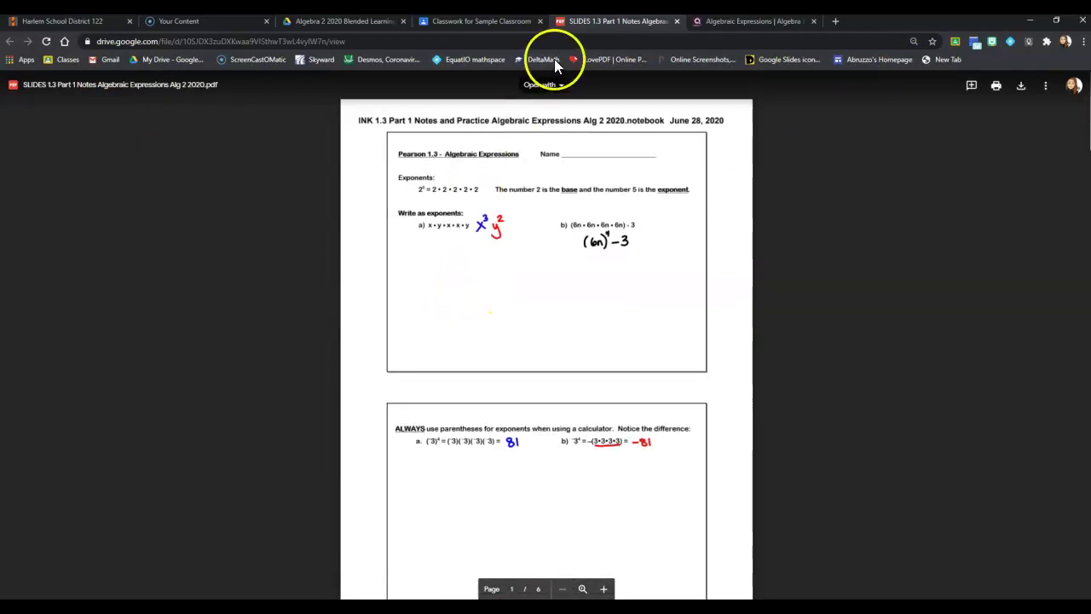
left_click(677, 21)
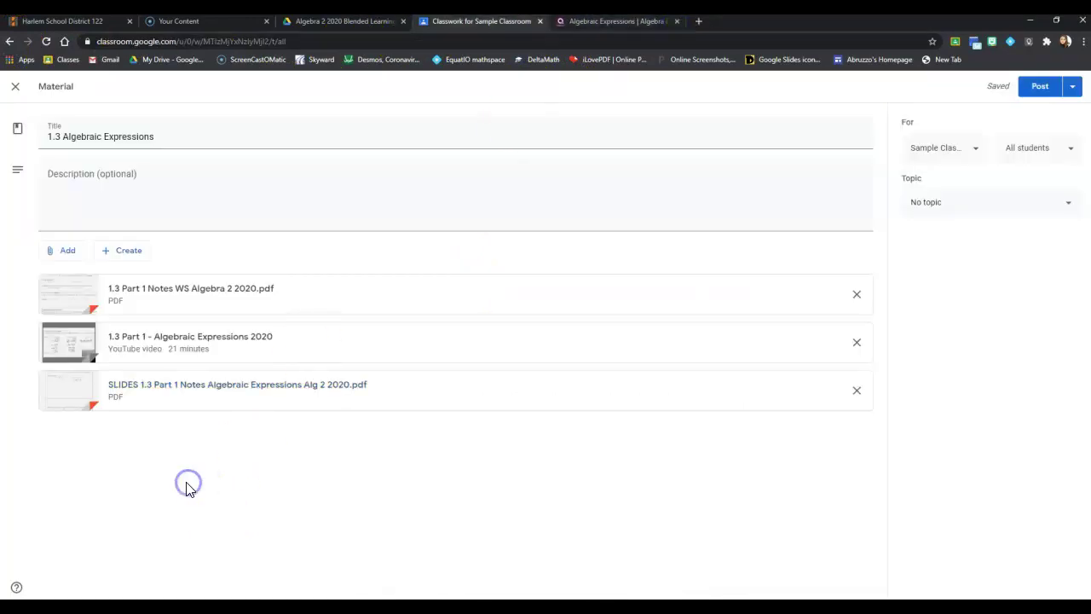
Step: Attach the practice worksheet "1.3 Algebraic Expression Practice WS 2020.pdf" from Google Drive to the material
left_click(68, 251)
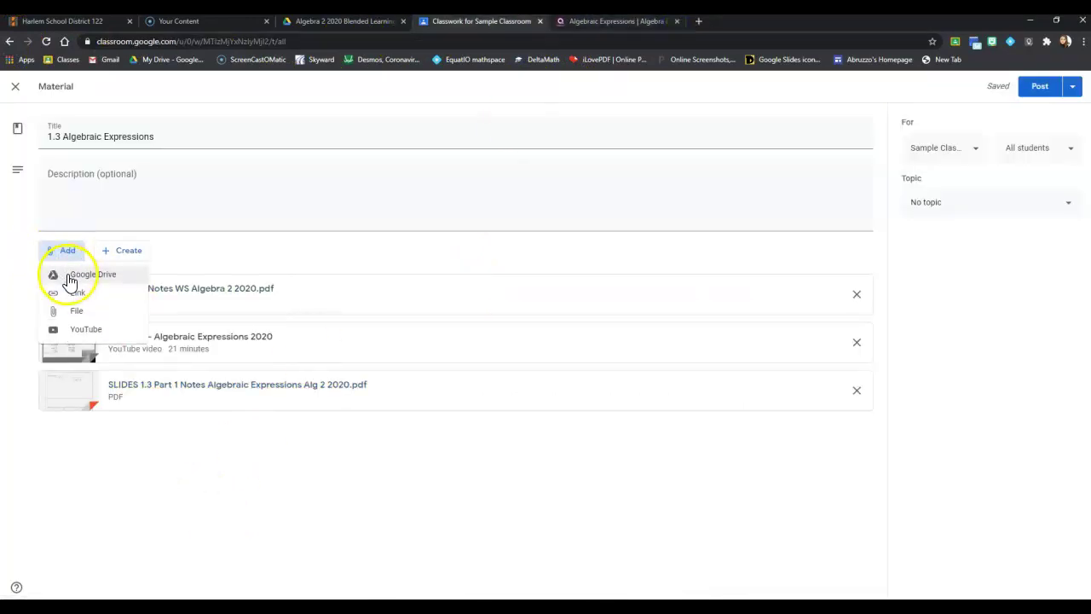
left_click(70, 279)
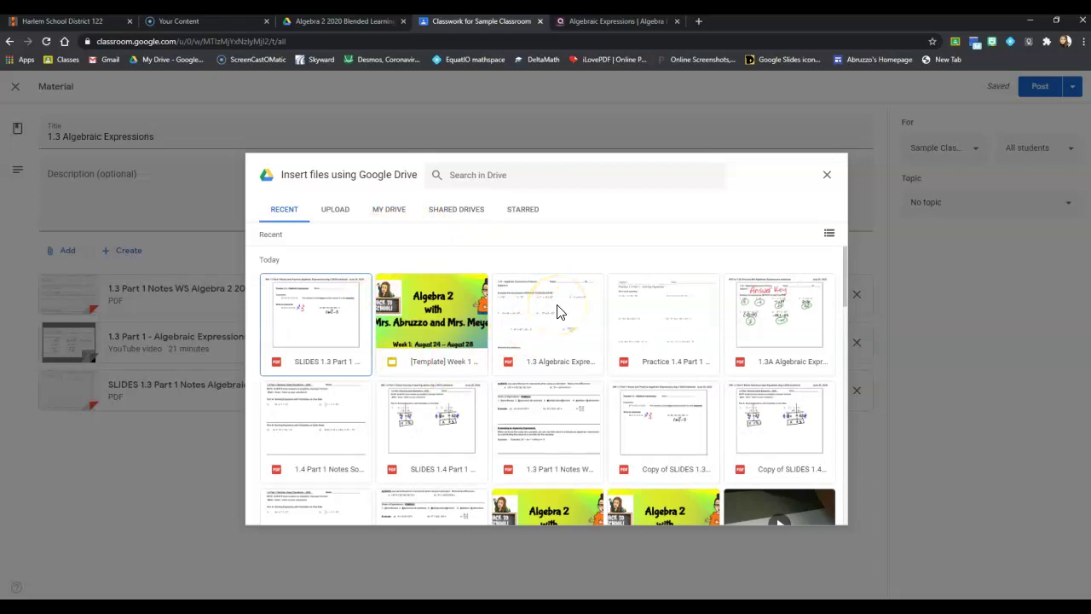
left_click(558, 308)
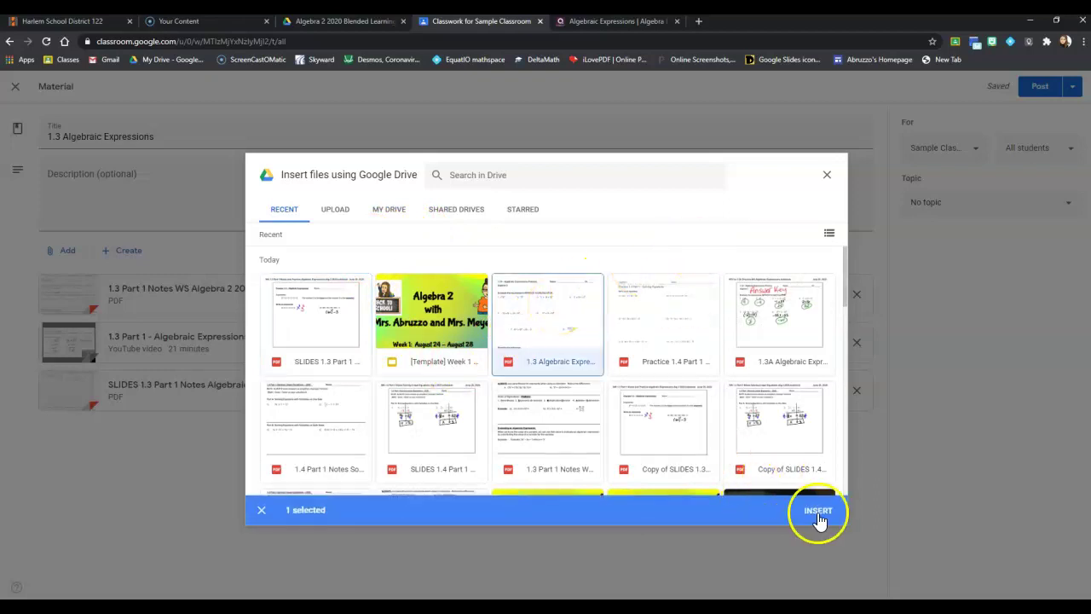
left_click(818, 513)
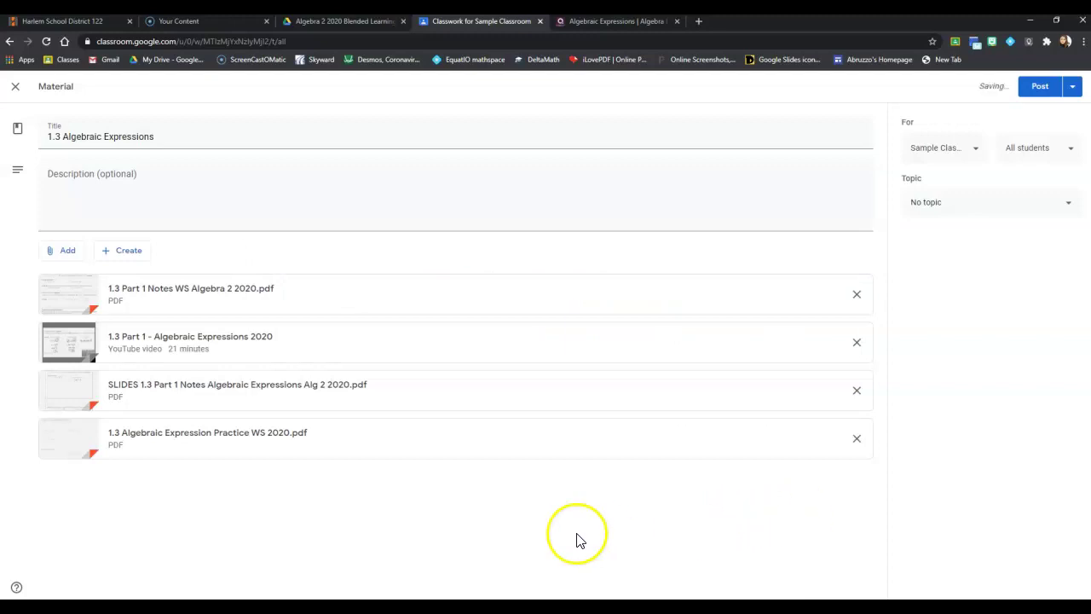
left_click(300, 527)
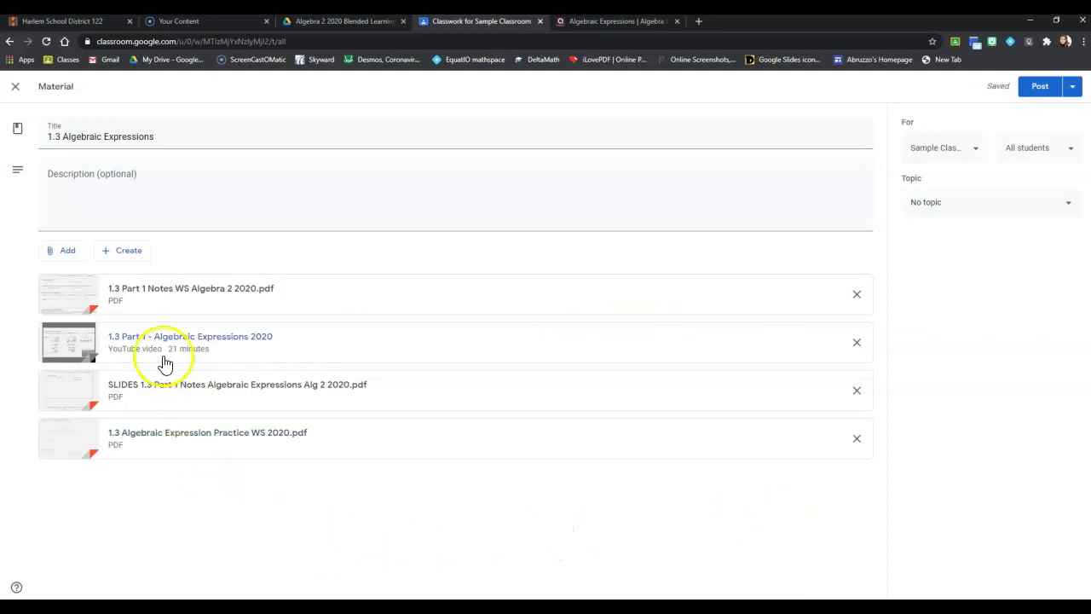
Step: Attach the answer key "1.3A Algebraic Expressions Practice WS KEY ONLY.pdf" from Google Drive to the material
left_click(70, 252)
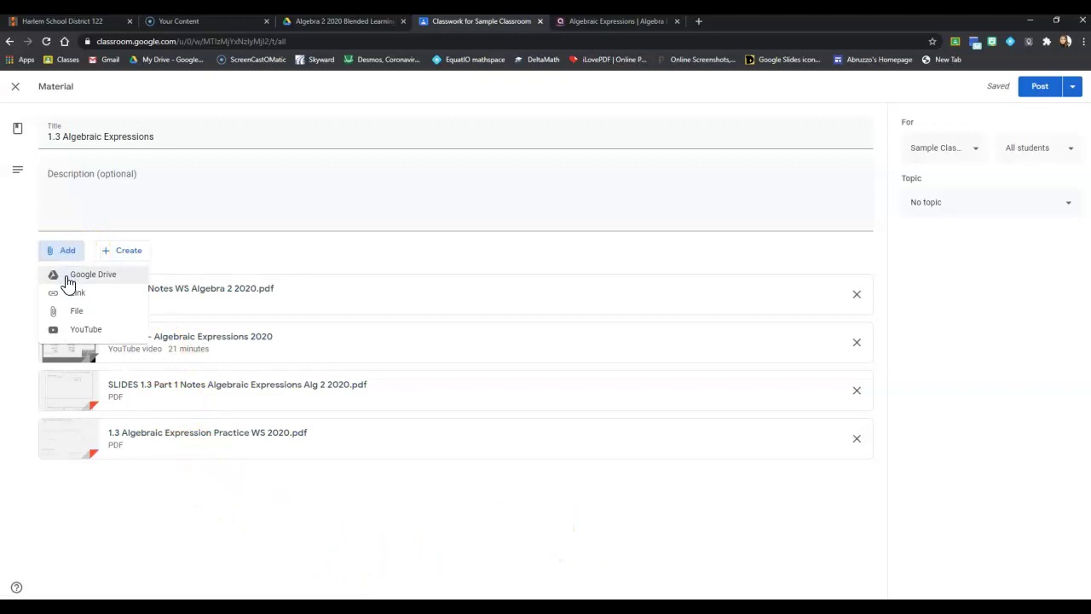
left_click(68, 275)
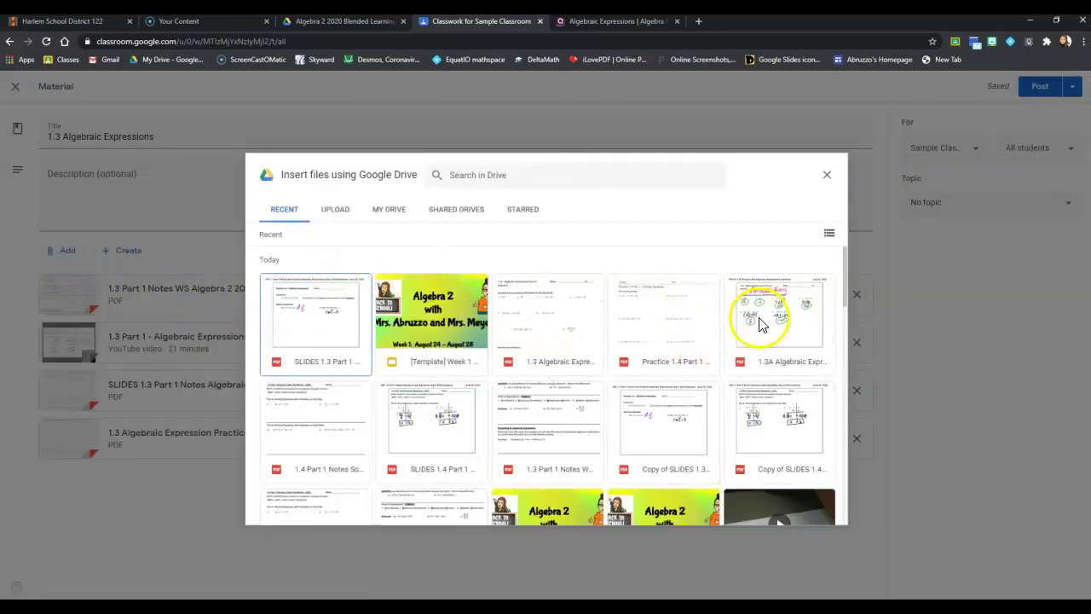
left_click(773, 326)
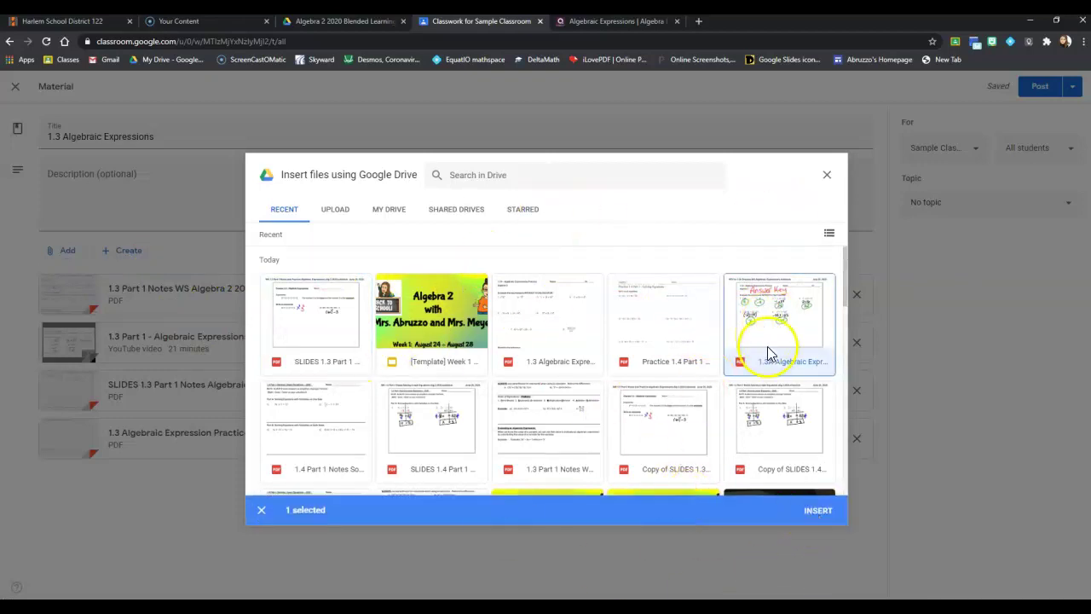
left_click(820, 516)
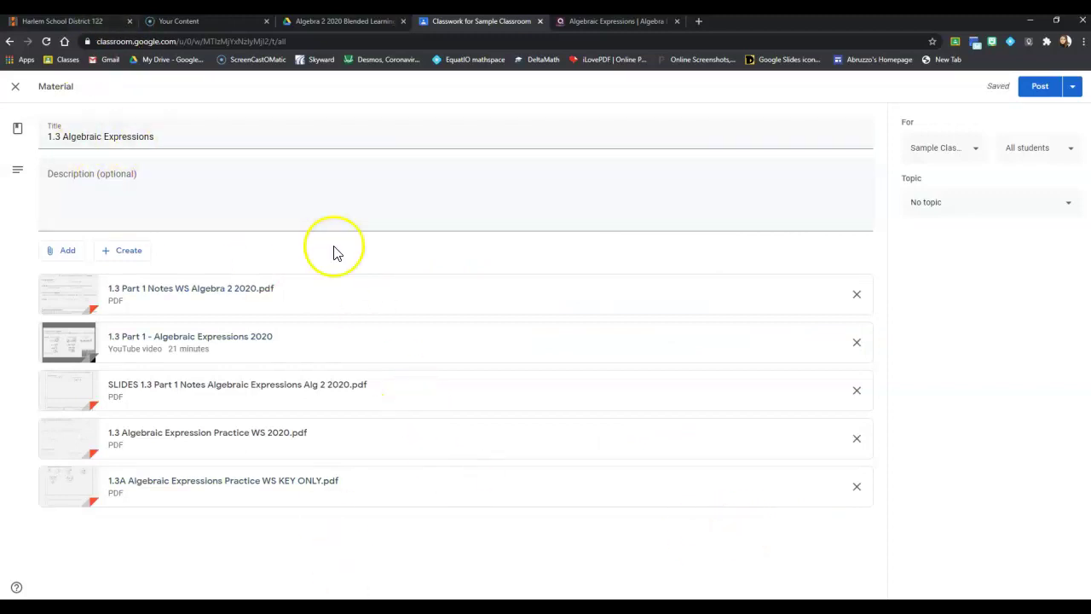
Step: Post the material under the "Week 1 : August 24-28" topic and place the "Week 1 Track" assignment above it
left_click(1018, 207)
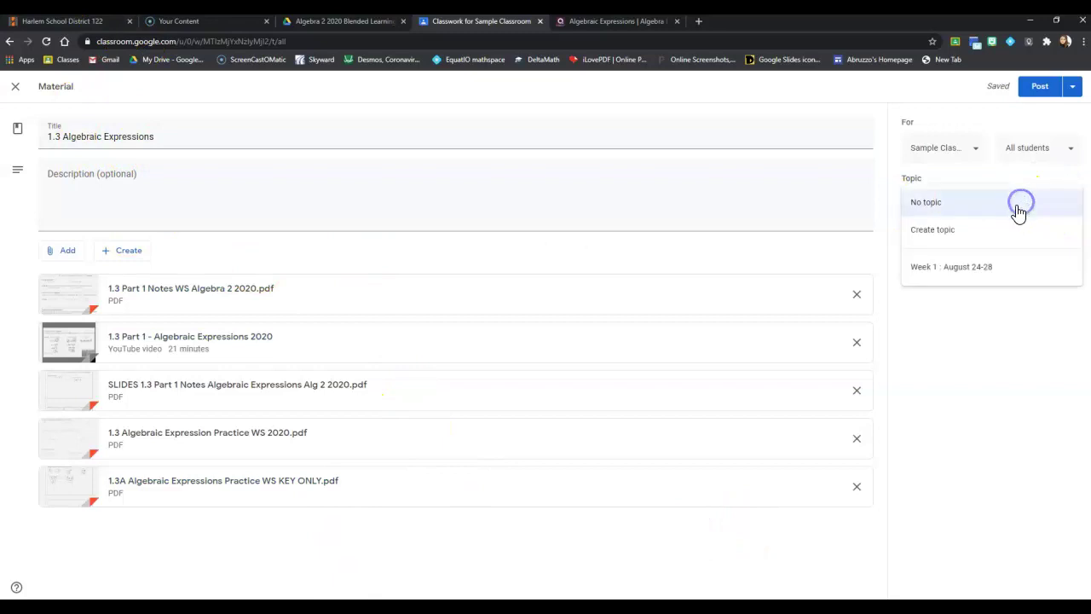
left_click(979, 271)
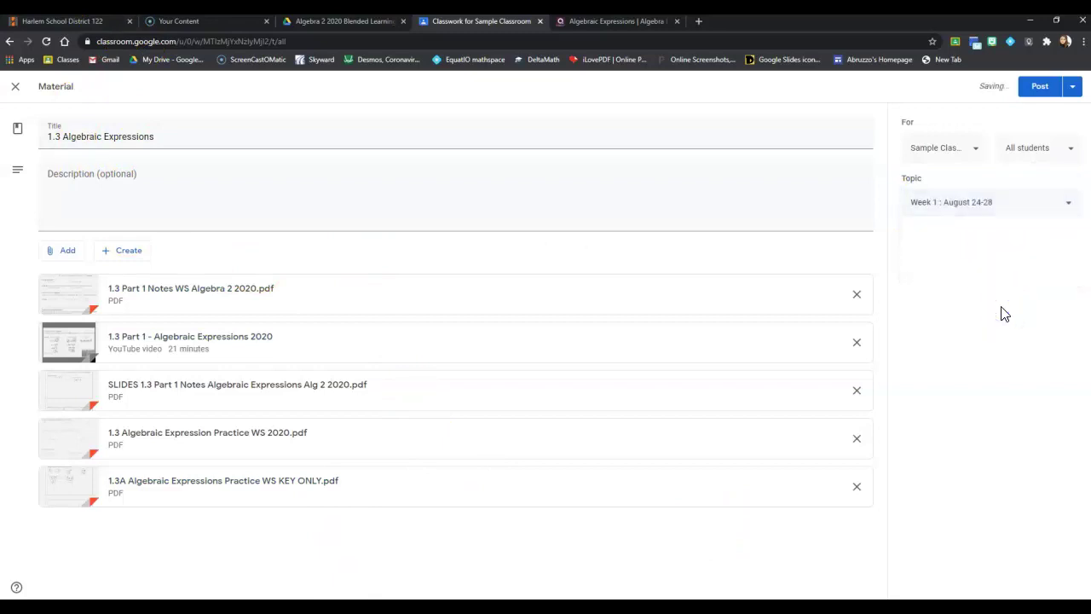
left_click(1041, 92)
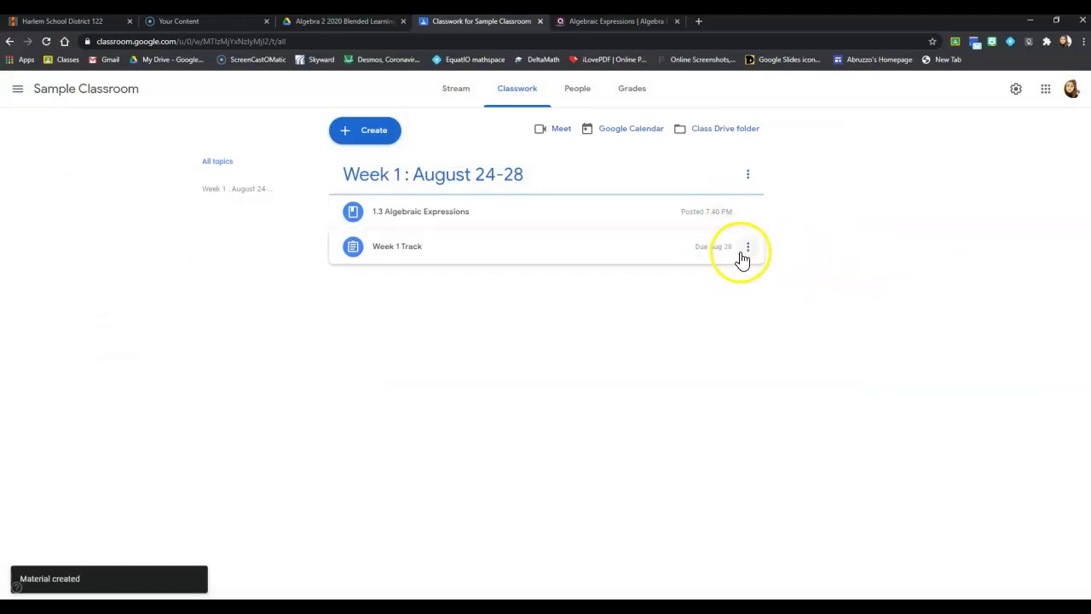
left_click_drag(743, 258, 577, 202)
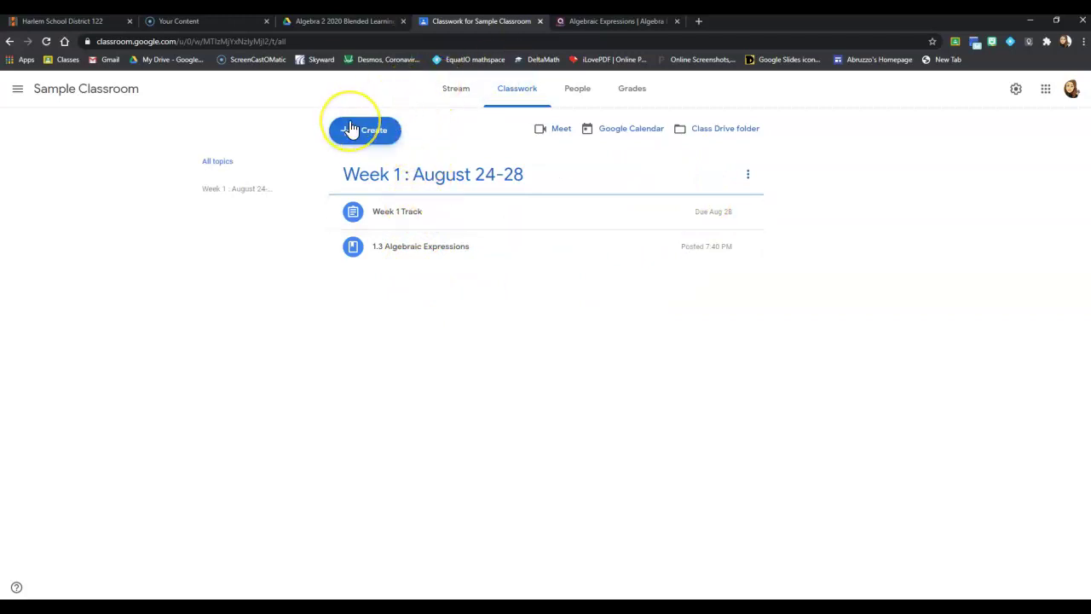
Step: Switch to Quizizz, start assigning the "Algebraic Expressions" quiz as homework, and set its completion date to Aug 23rd
left_click(604, 24)
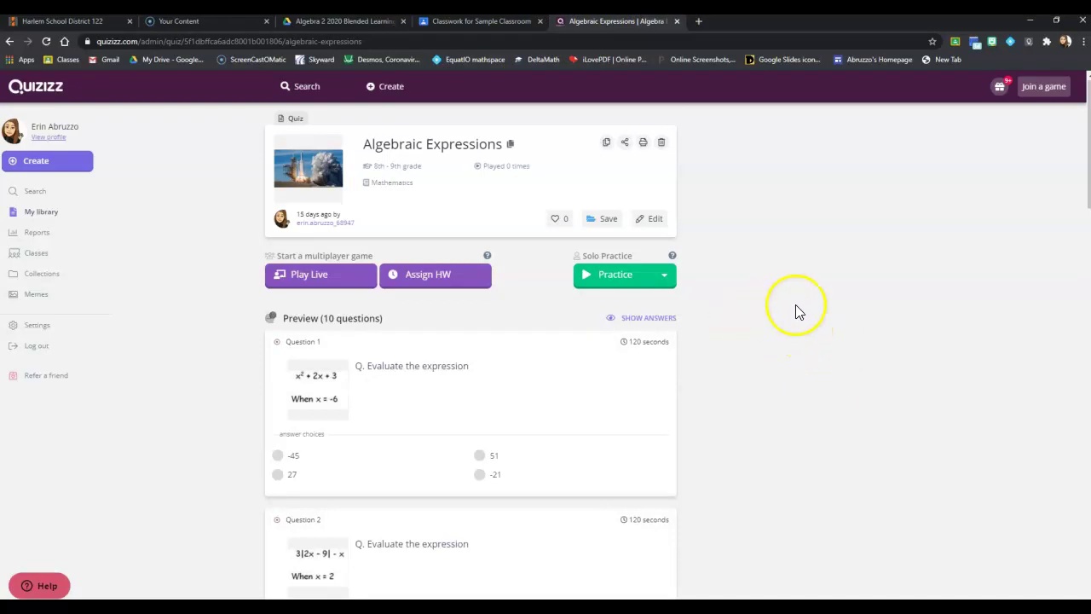
left_click(827, 264)
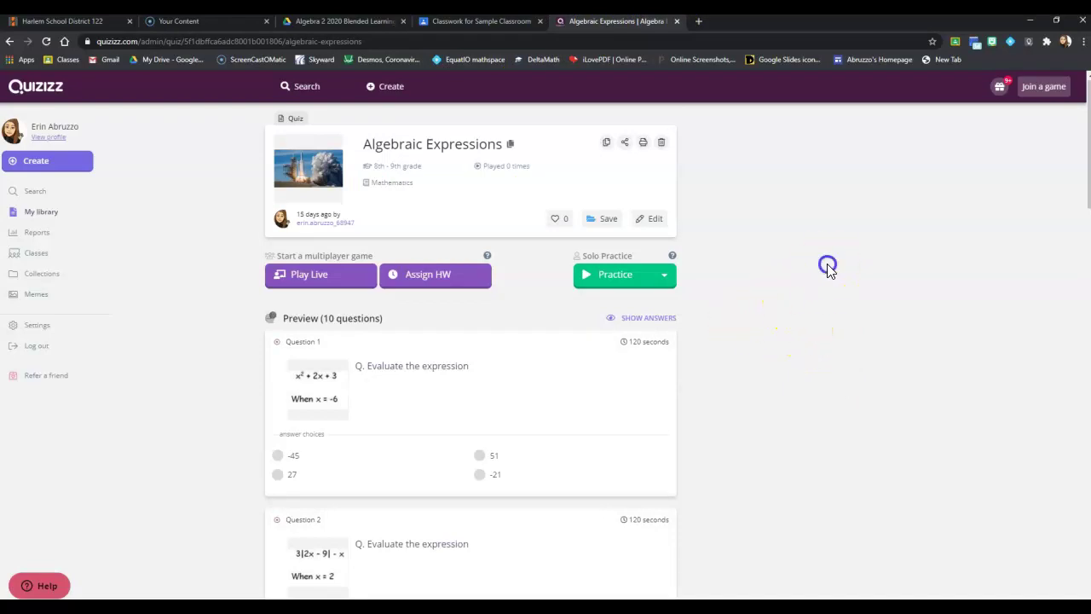
left_click(441, 277)
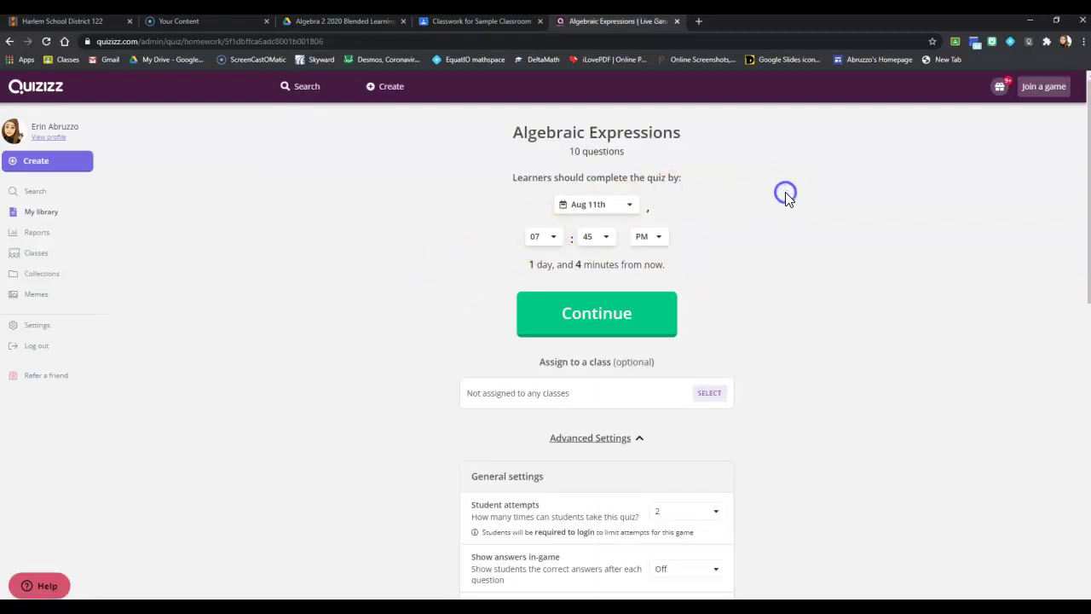
scroll(682, 197, "down", 2)
scroll(657, 198, "up", 2)
left_click(627, 207)
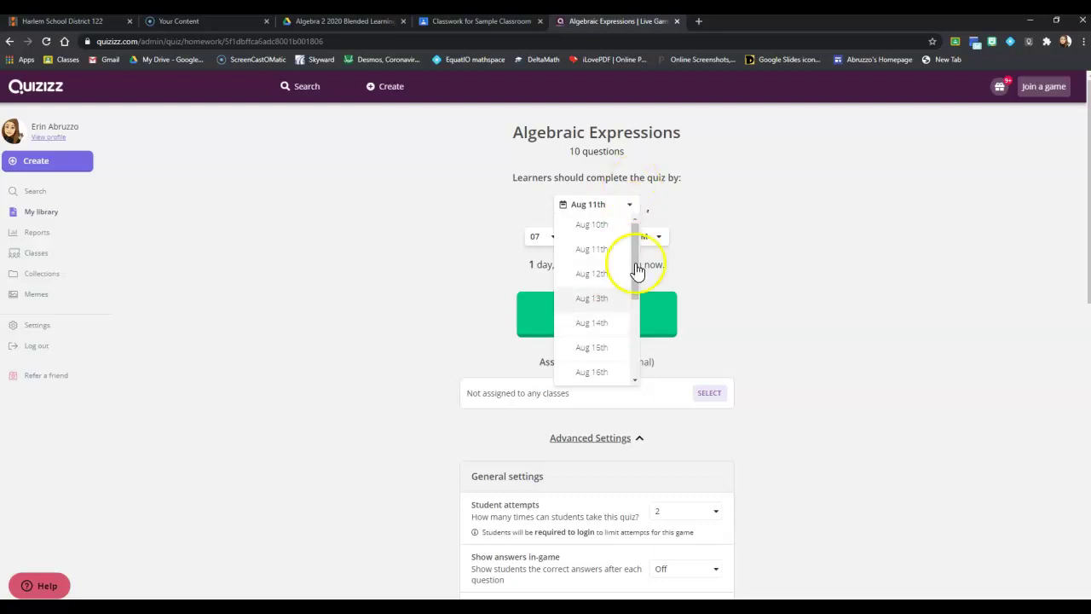
left_click_drag(637, 248, 611, 383)
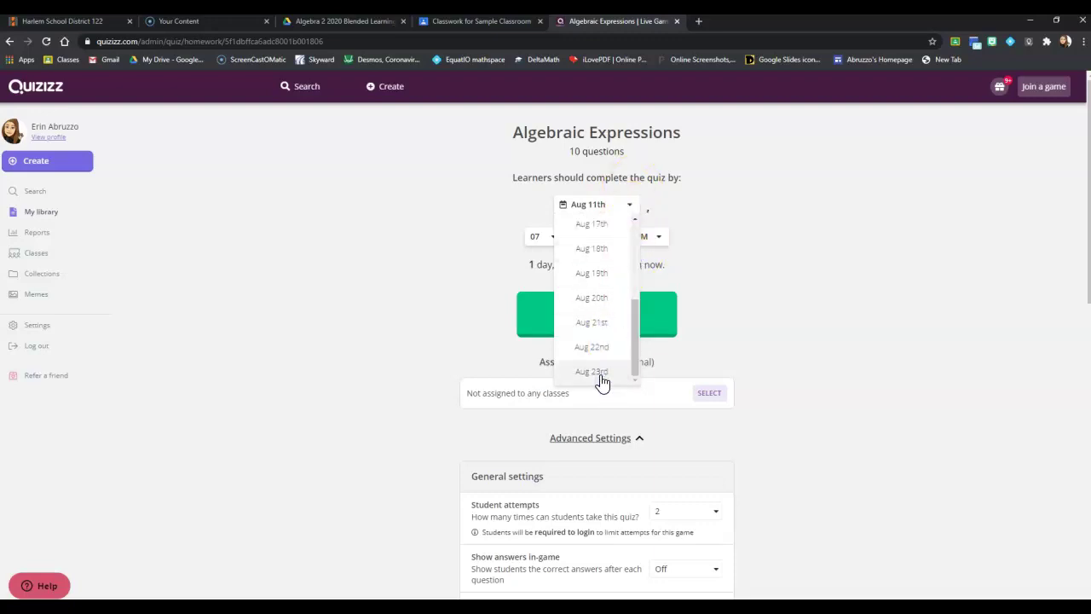
left_click(599, 374)
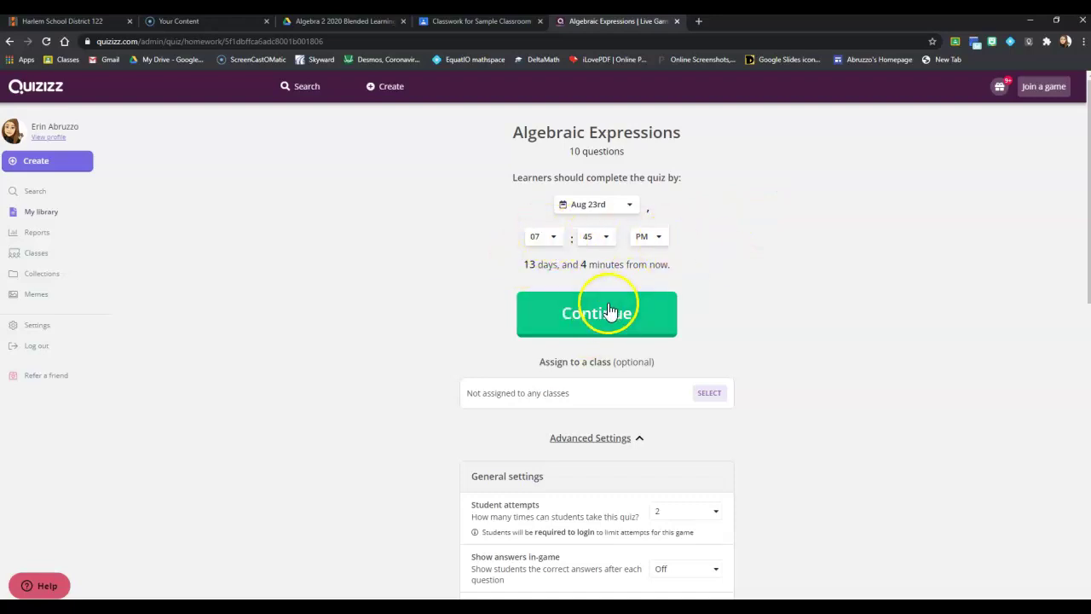
left_click(711, 276)
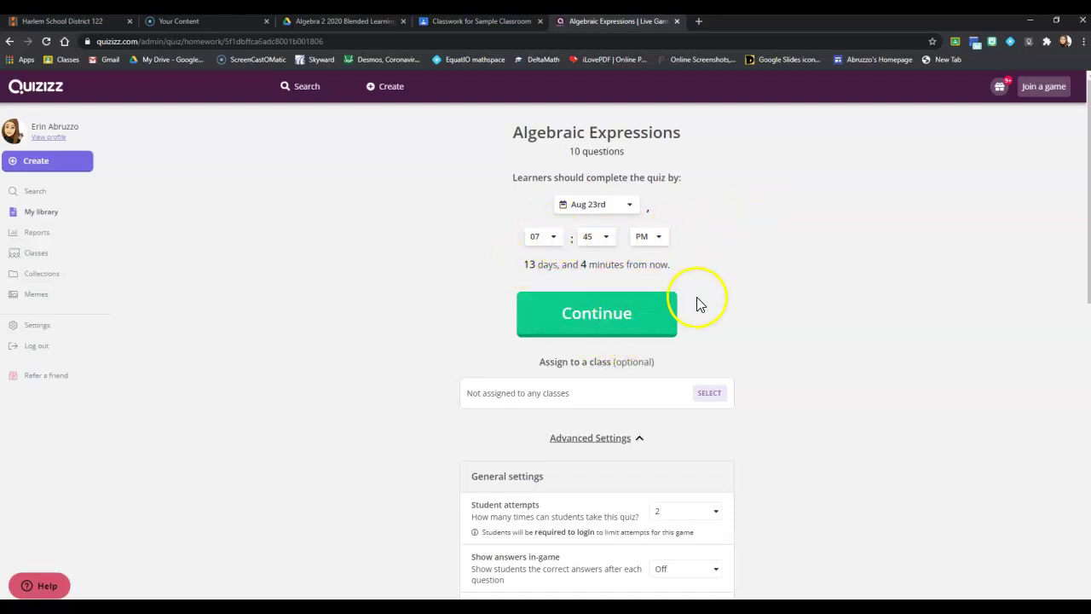
scroll(676, 318, "down", 2)
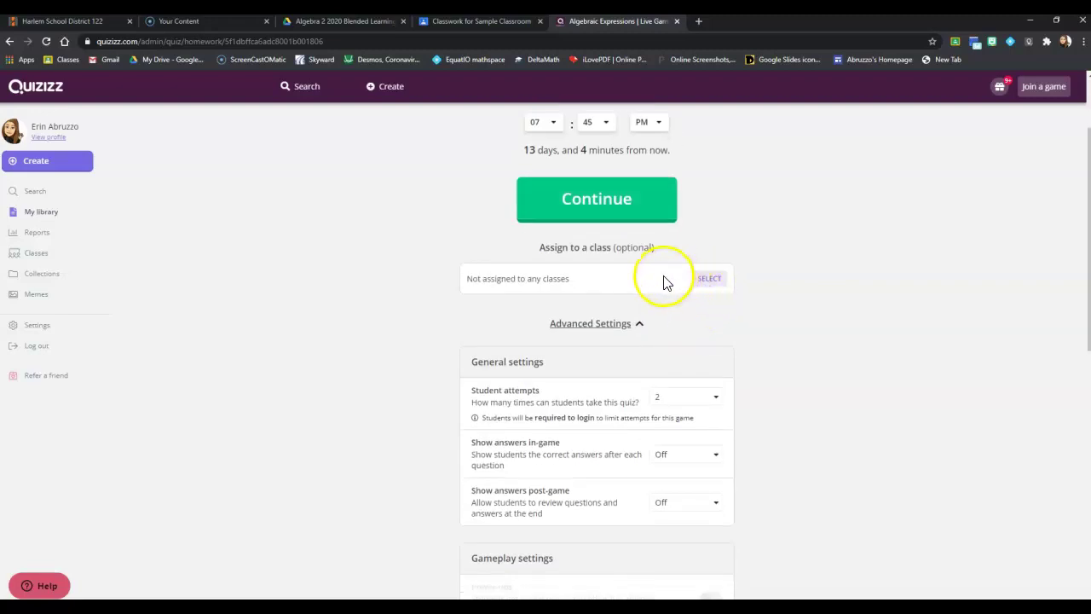
left_click(711, 281)
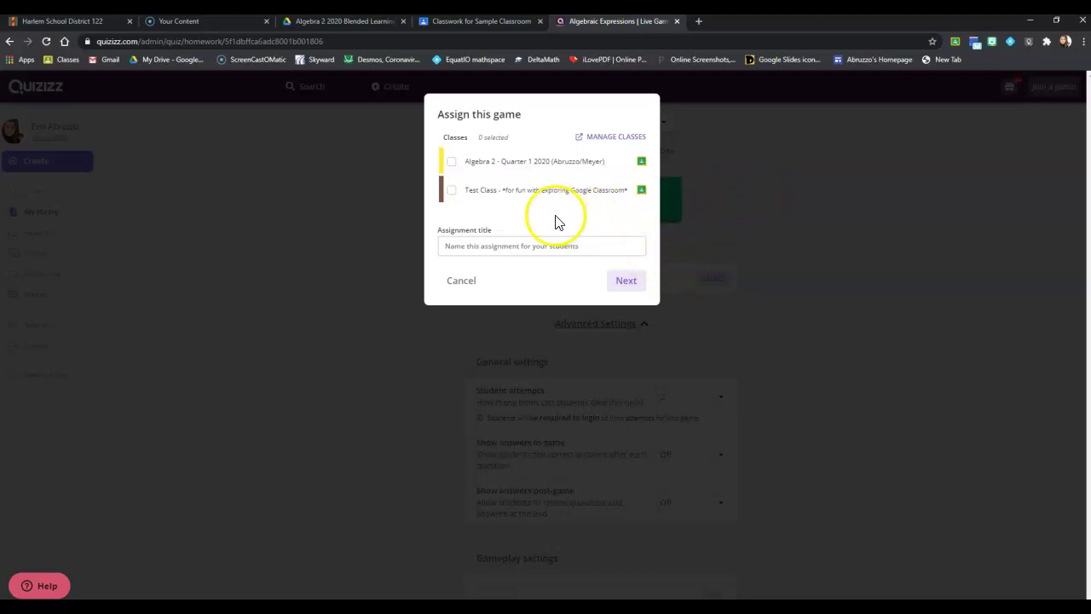
left_click(461, 290)
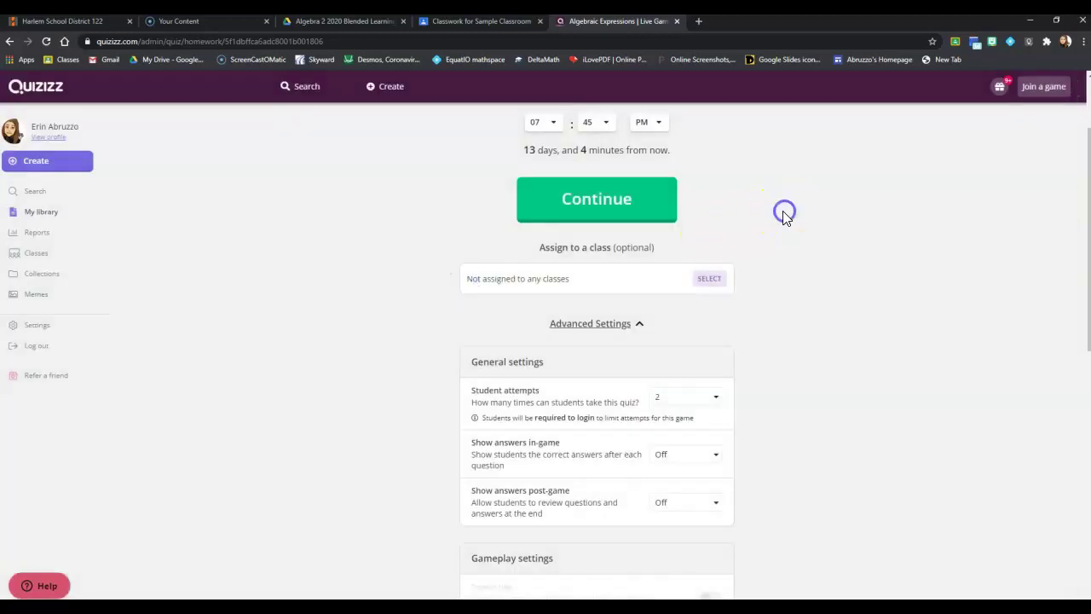
scroll(784, 213, "up", 2)
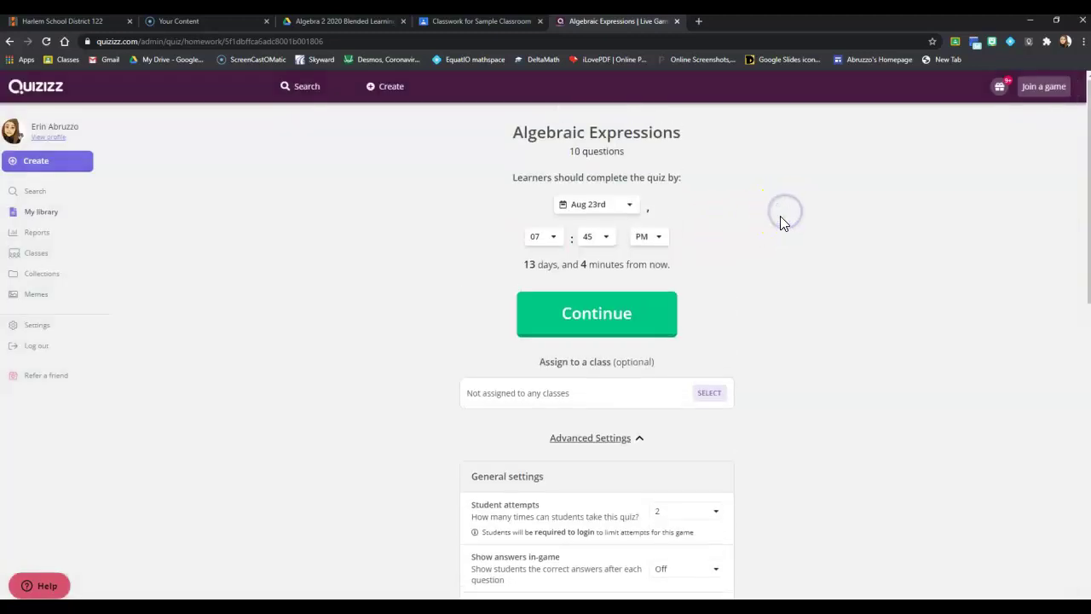
Step: Go from the class selection to managing classes and import "Sample Classroom" from Google Classroom
left_click(723, 397)
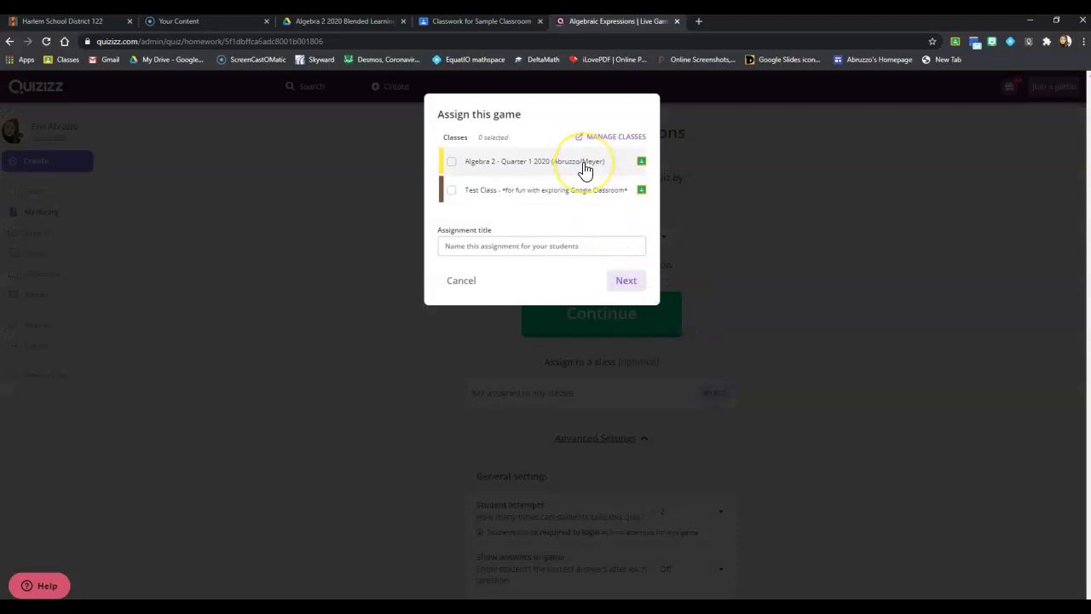
left_click(600, 143)
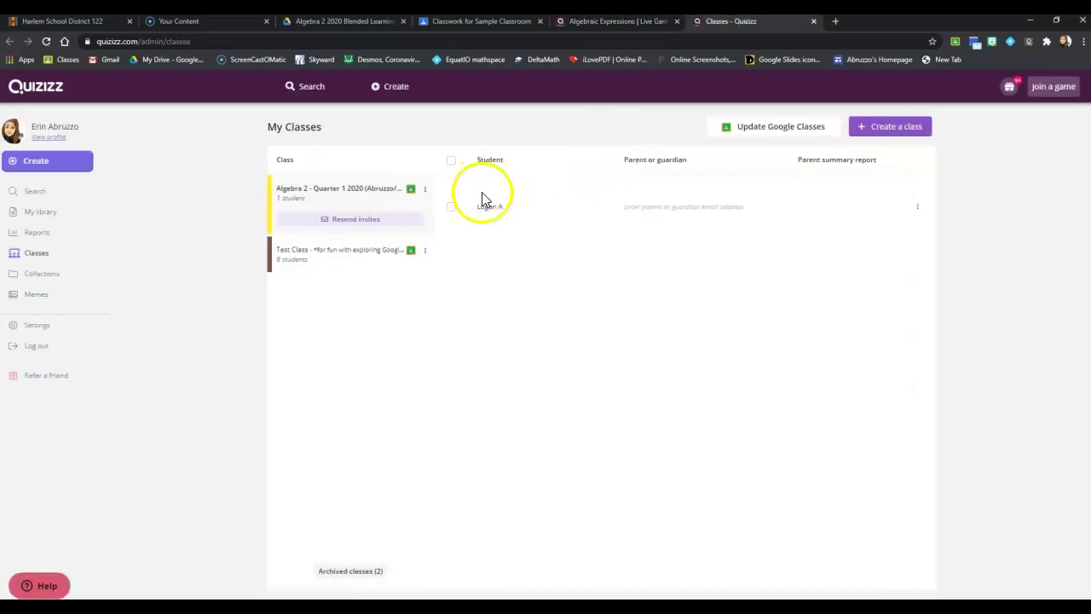
left_click(745, 129)
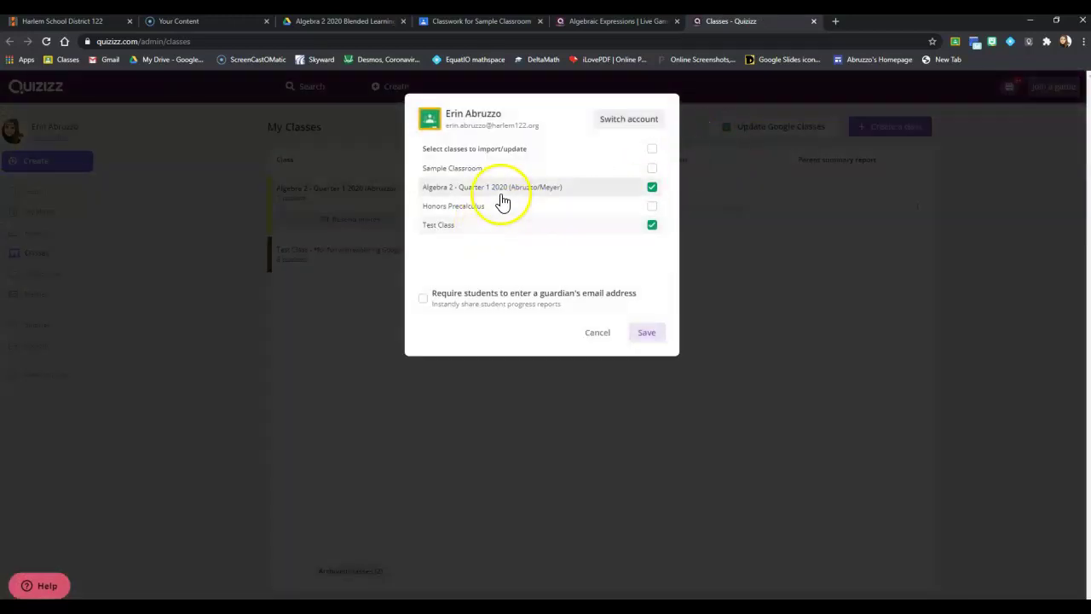
left_click(653, 169)
left_click(647, 337)
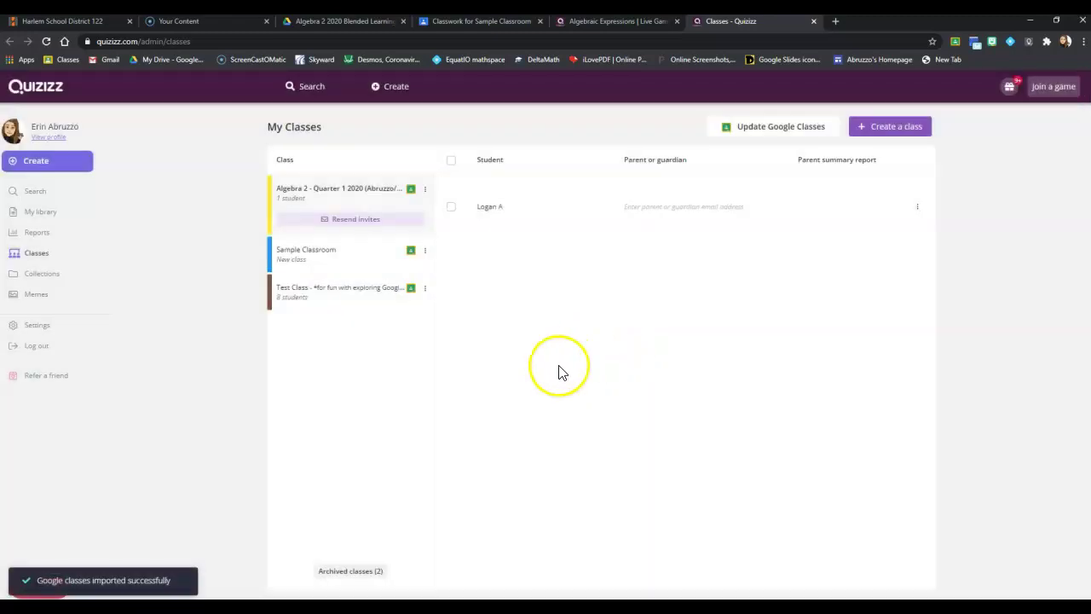
left_click(358, 398)
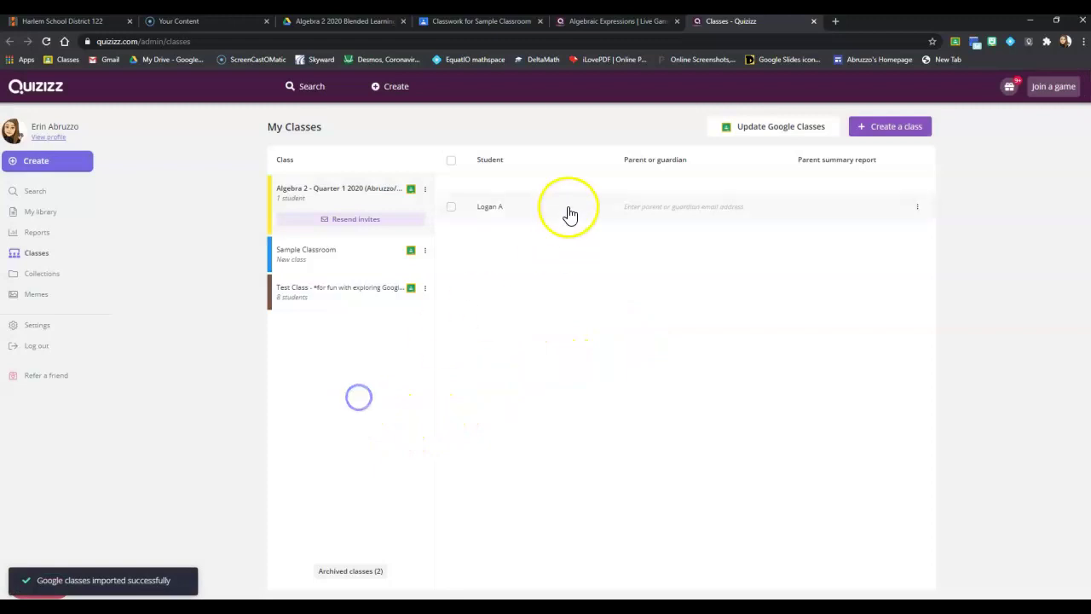
Step: Start assigning the library quiz "Algebraic Expressions" as homework again and set its completion date to Aug 16th
left_click(41, 212)
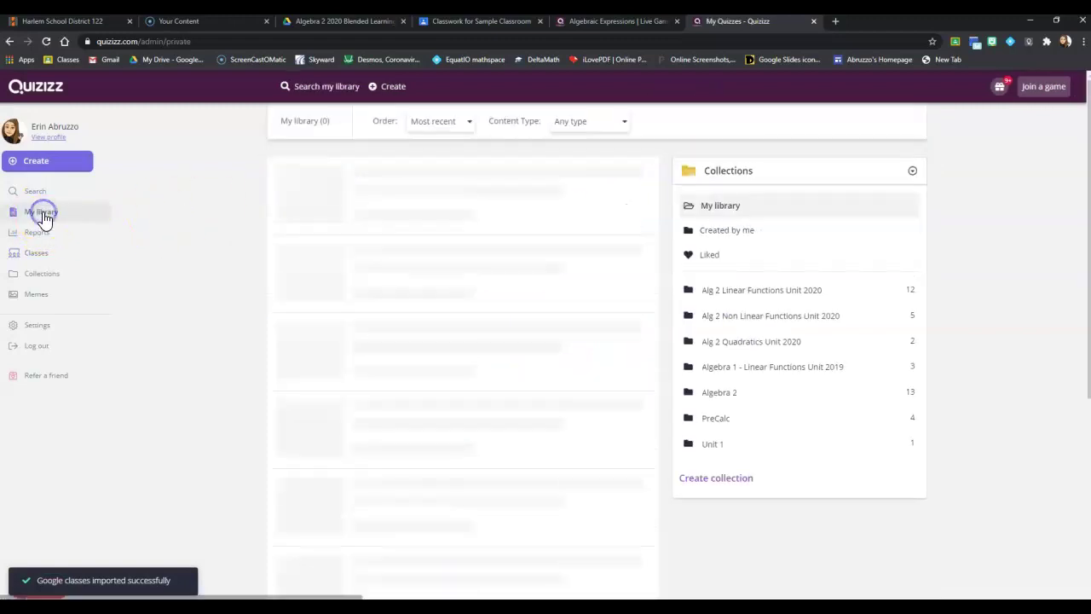
scroll(409, 382, "down", 4)
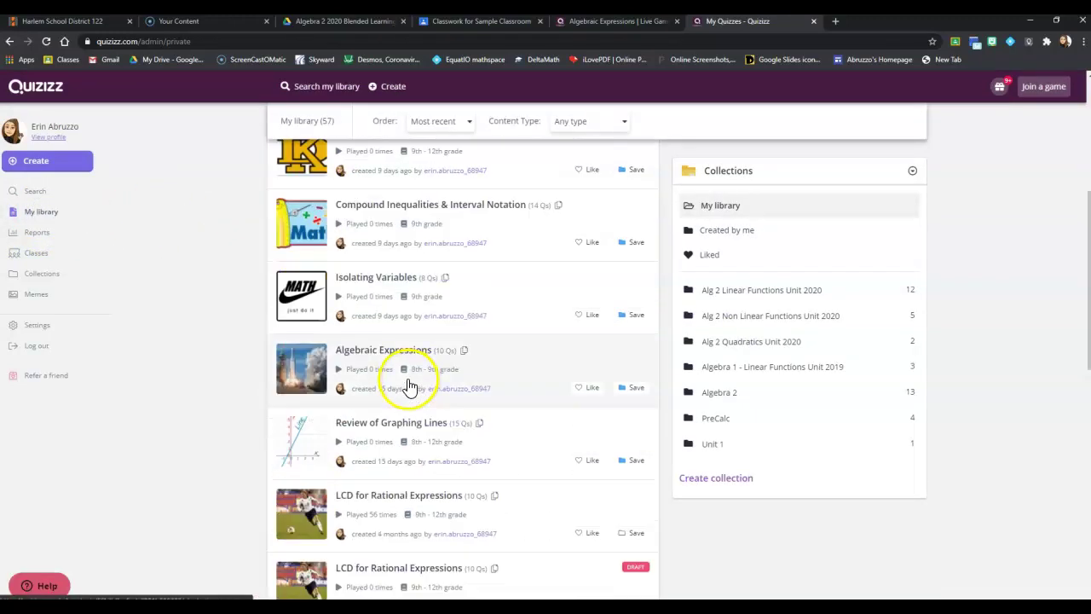
left_click(407, 361)
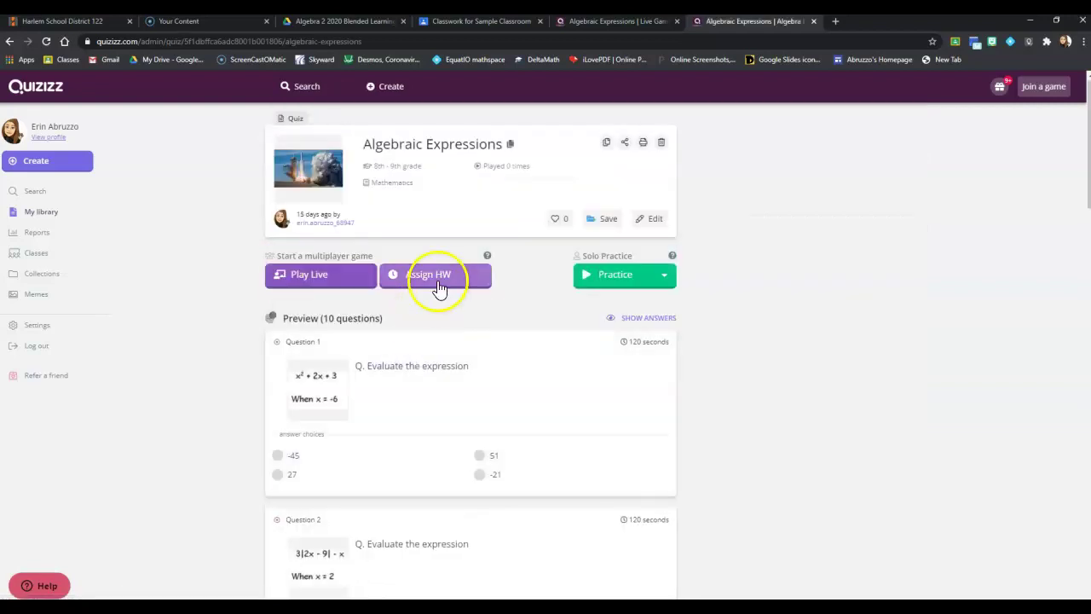
left_click(413, 284)
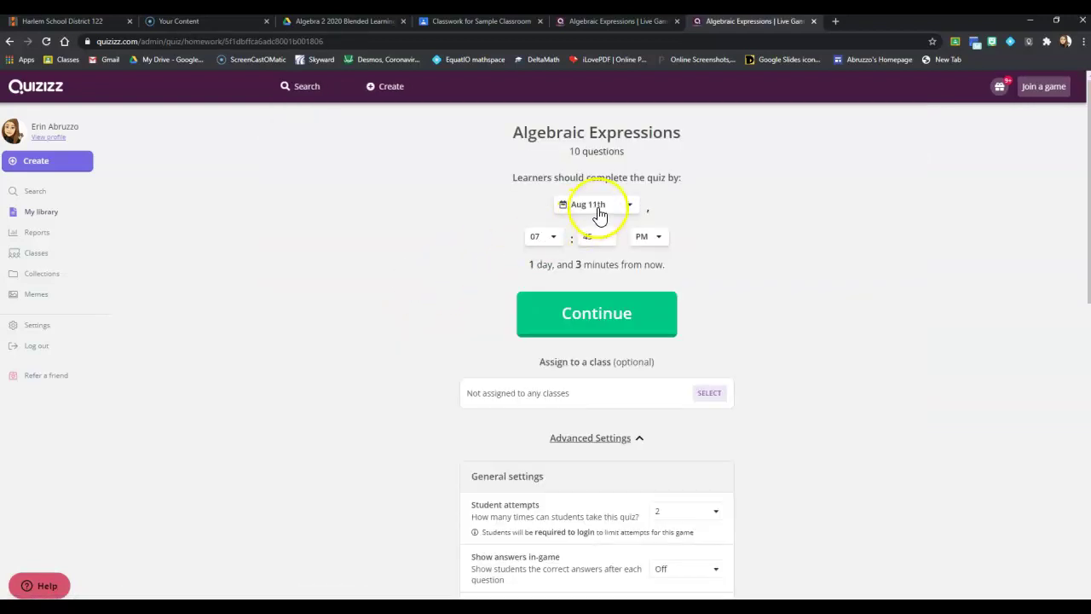
left_click(600, 206)
left_click(599, 206)
left_click(600, 206)
left_click(610, 377)
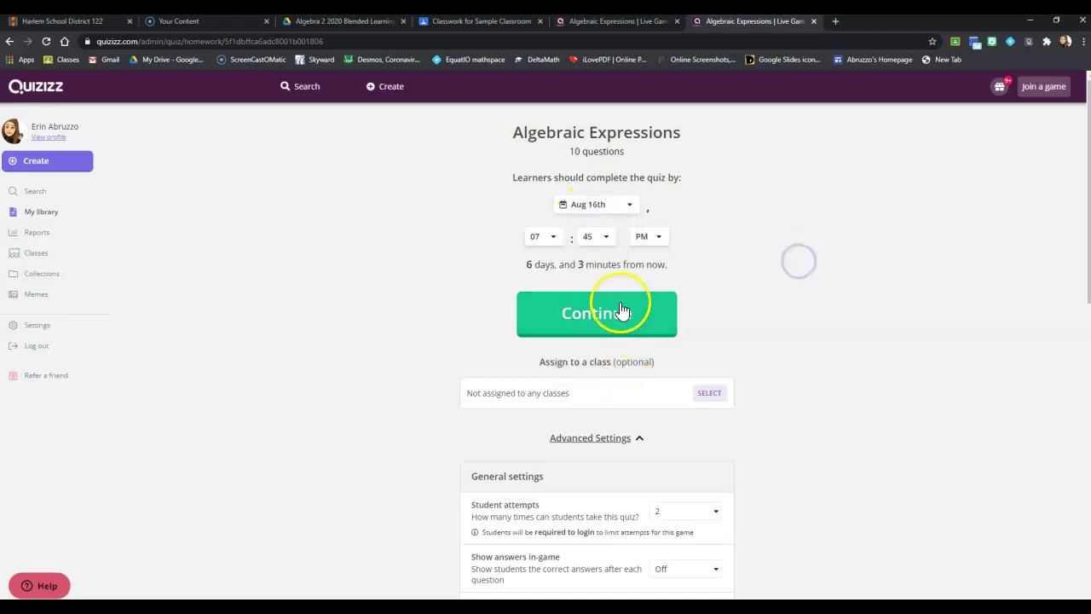
Step: Select Sample Classroom as the quiz's class, title the assignment "Algebraic Expressions Quiz", and use Now as its start time
left_click(708, 393)
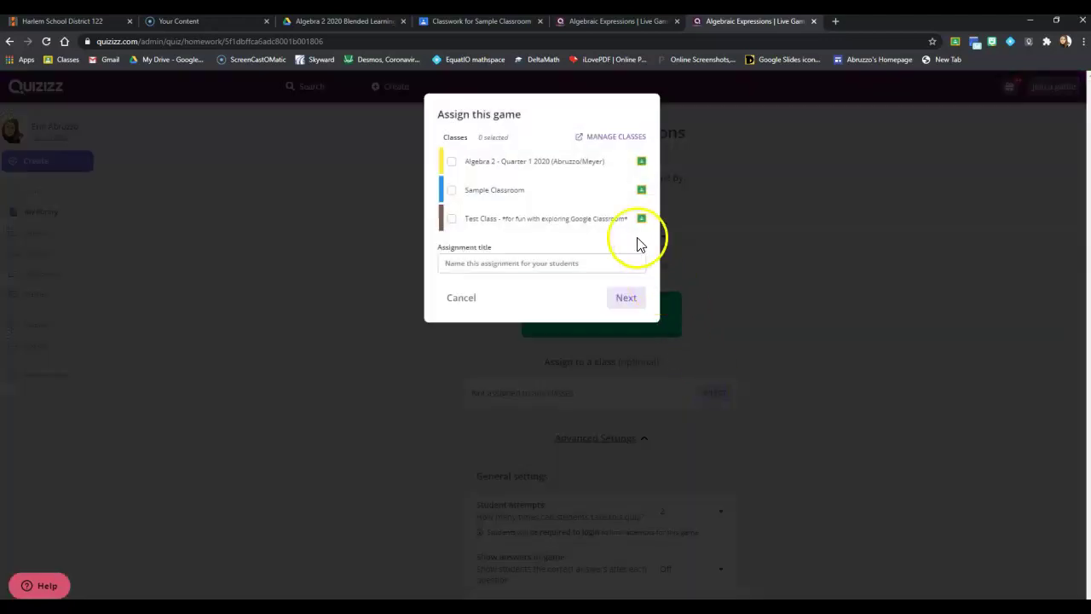
left_click(492, 190)
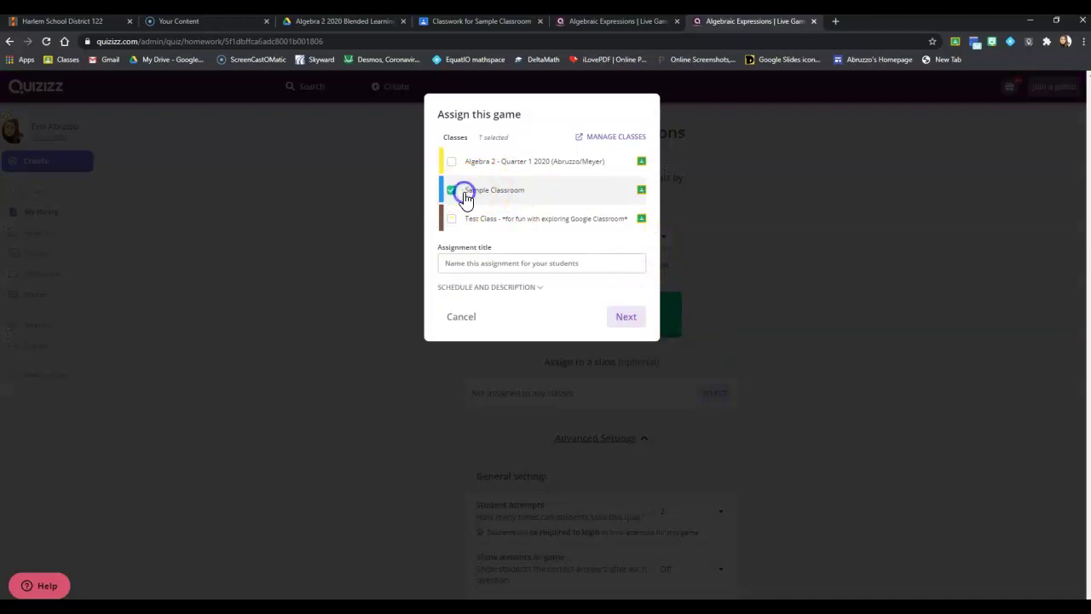
left_click(556, 263)
type("Algebraic Expressions Quiz")
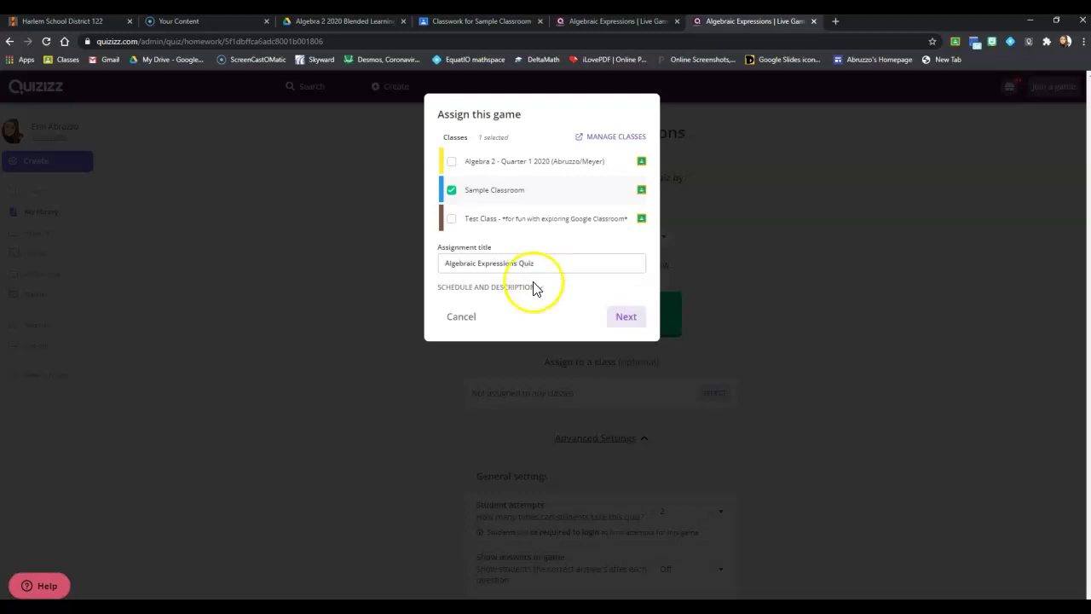
left_click(534, 291)
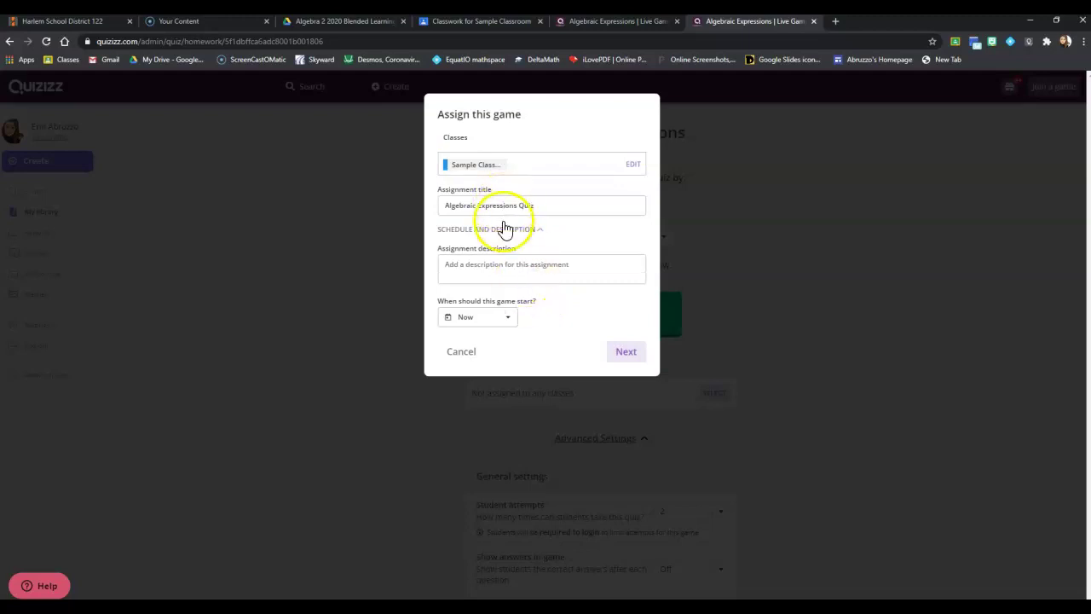
left_click(495, 266)
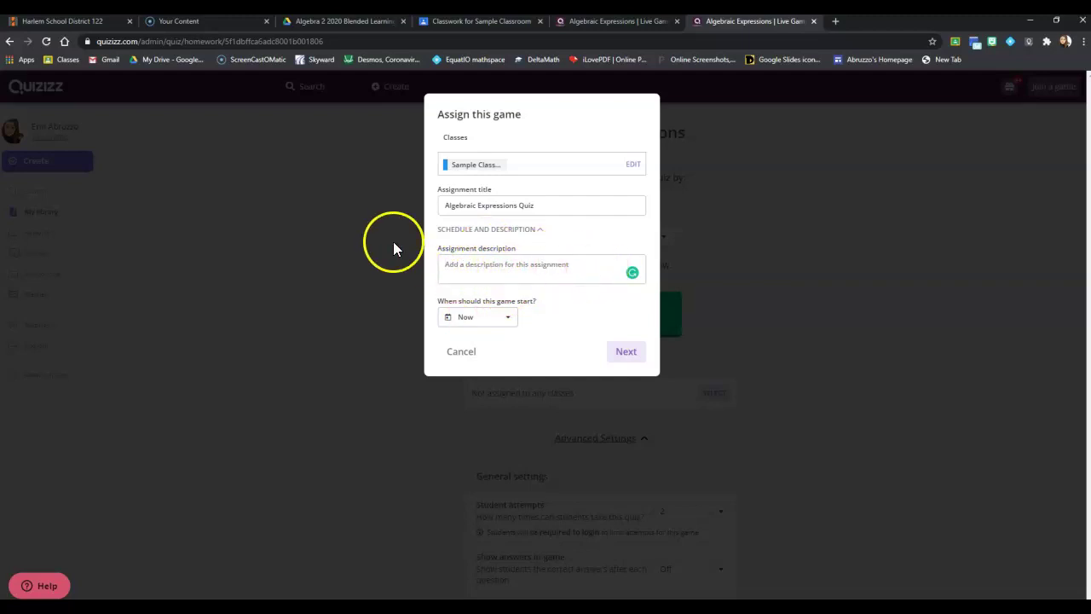
left_click(509, 319)
left_click(568, 310)
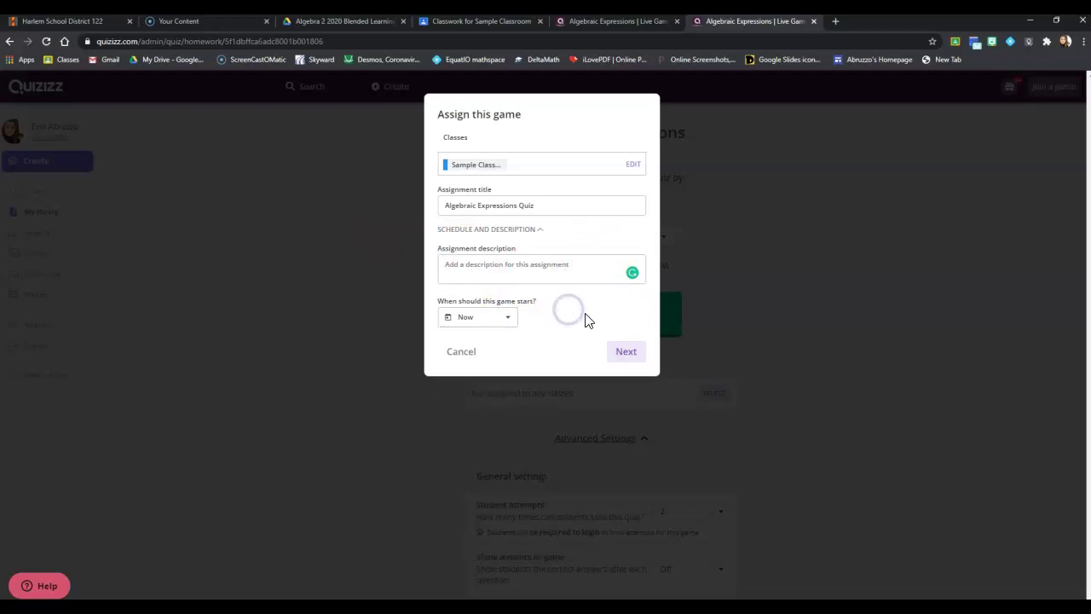
left_click(624, 359)
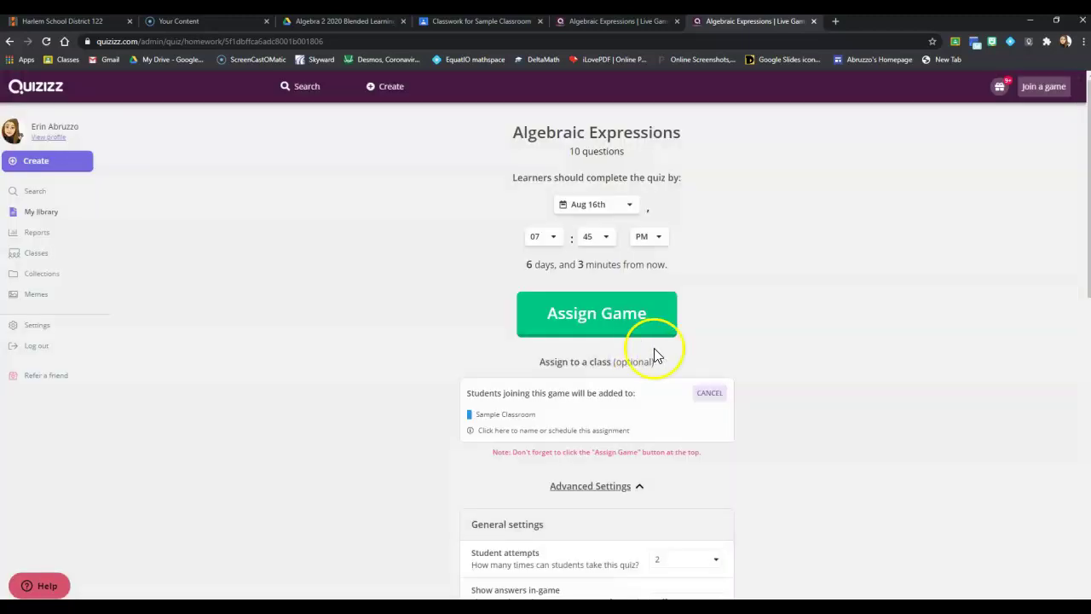
Step: Review the quiz's general and gameplay settings and assign the game to the class
left_click(769, 312)
scroll(768, 312, "down", 2)
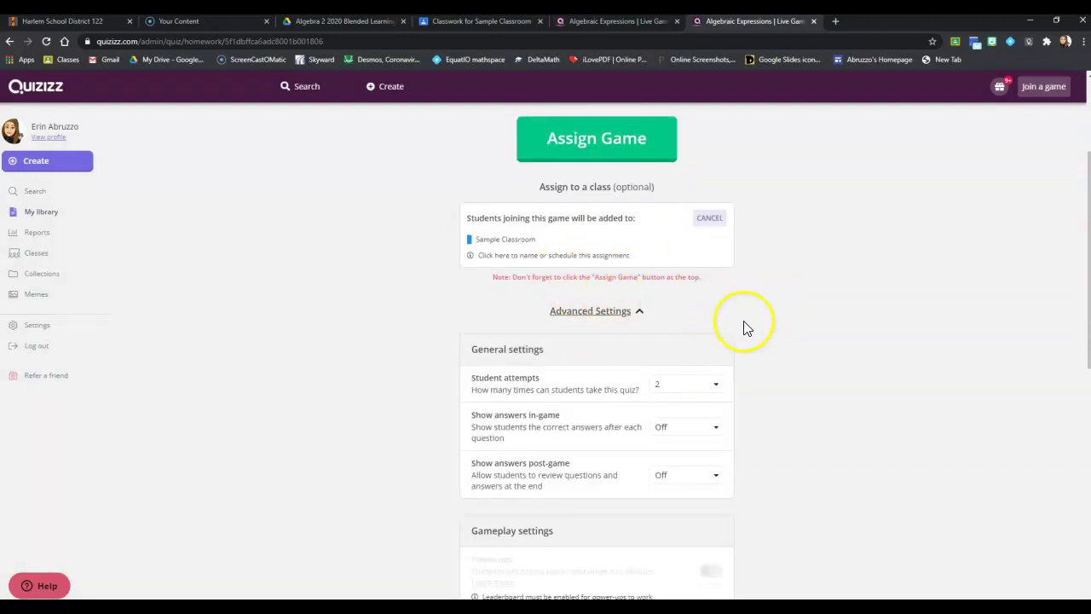
scroll(742, 324, "down", 1)
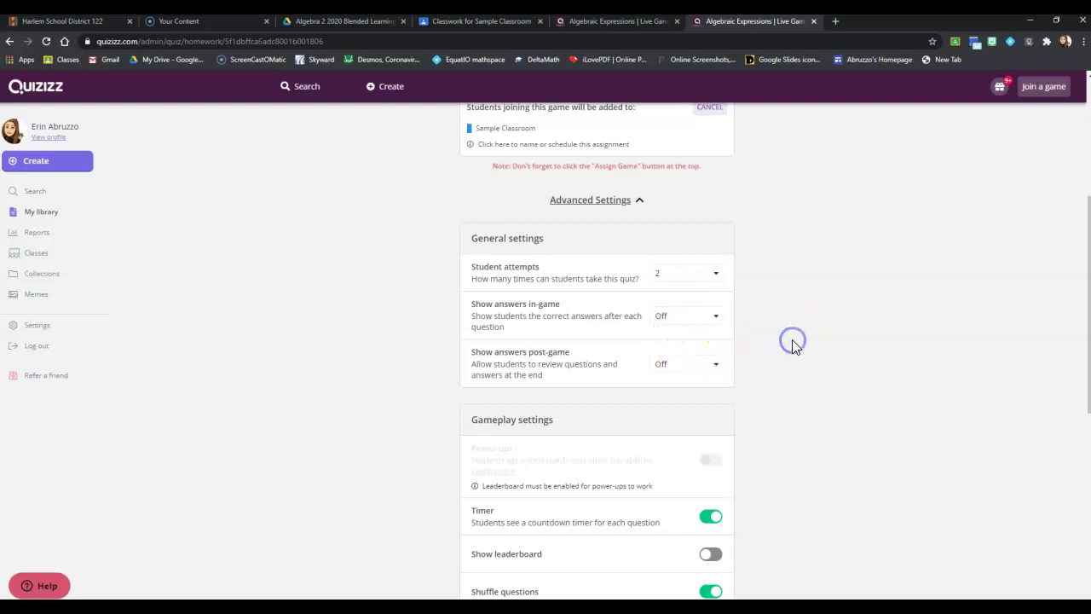
scroll(793, 344, "down", 3)
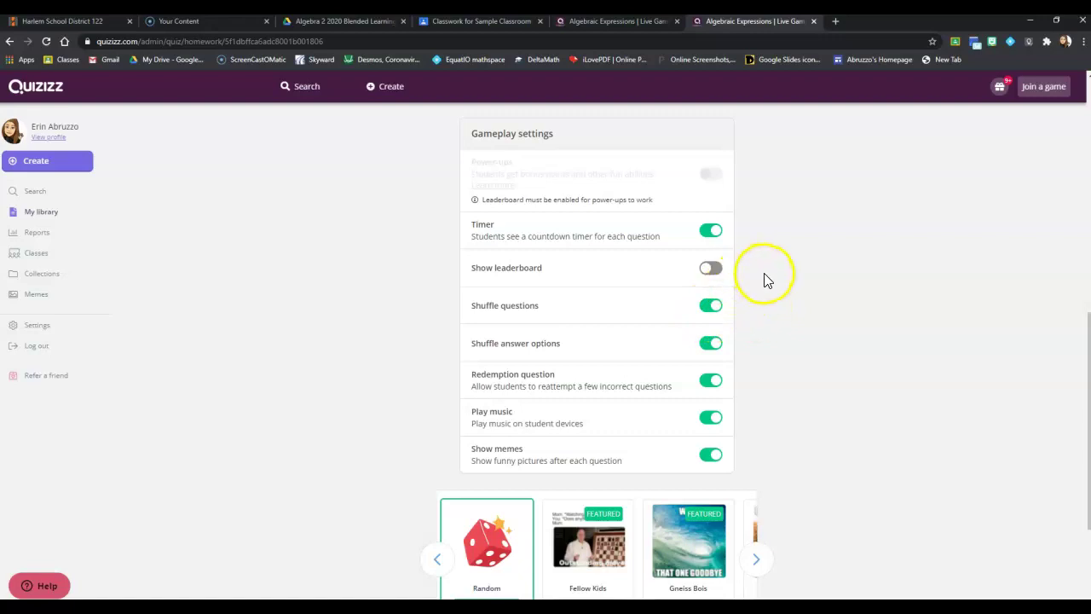
left_click(832, 299)
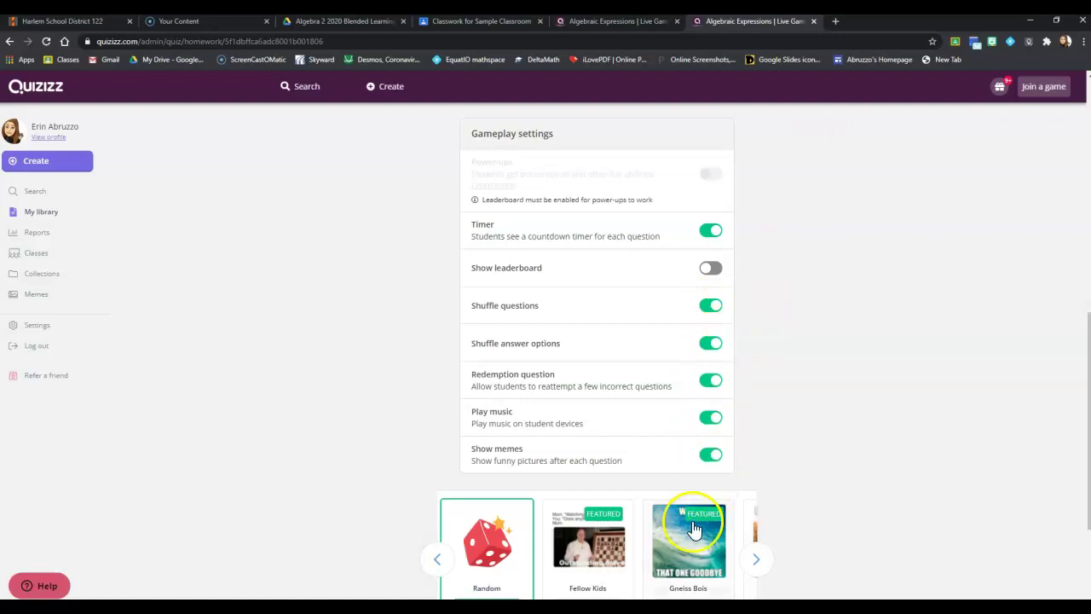
scroll(689, 519, "down", 2)
left_click(642, 509)
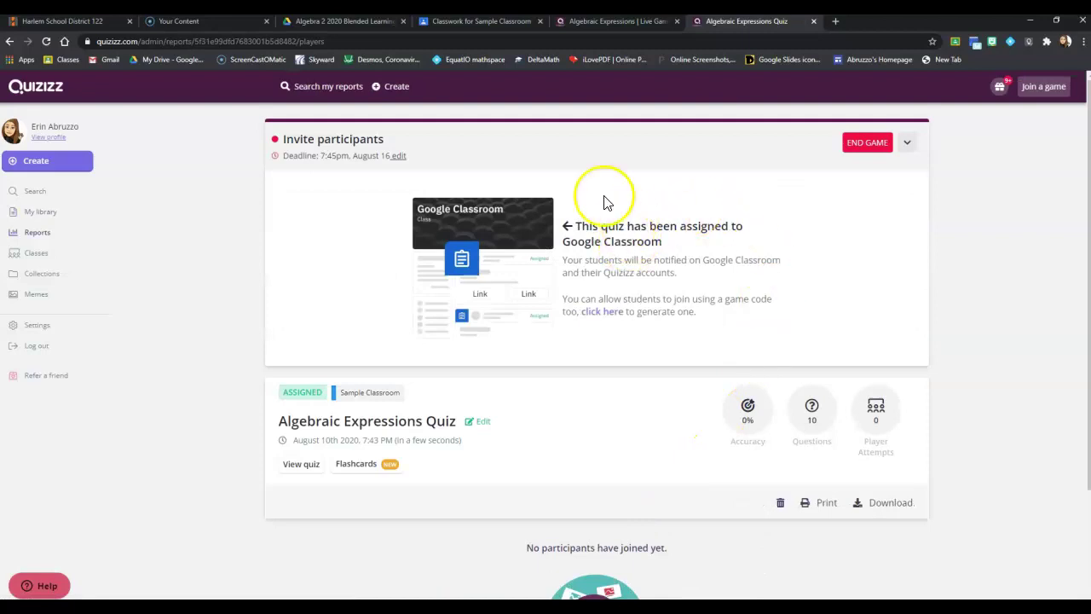
Step: Switch to Google Classroom, refresh the classwork, and move "Algebraic Expressions Quiz" to the end of the "Week 1 : August 24-28" topic
left_click(449, 23)
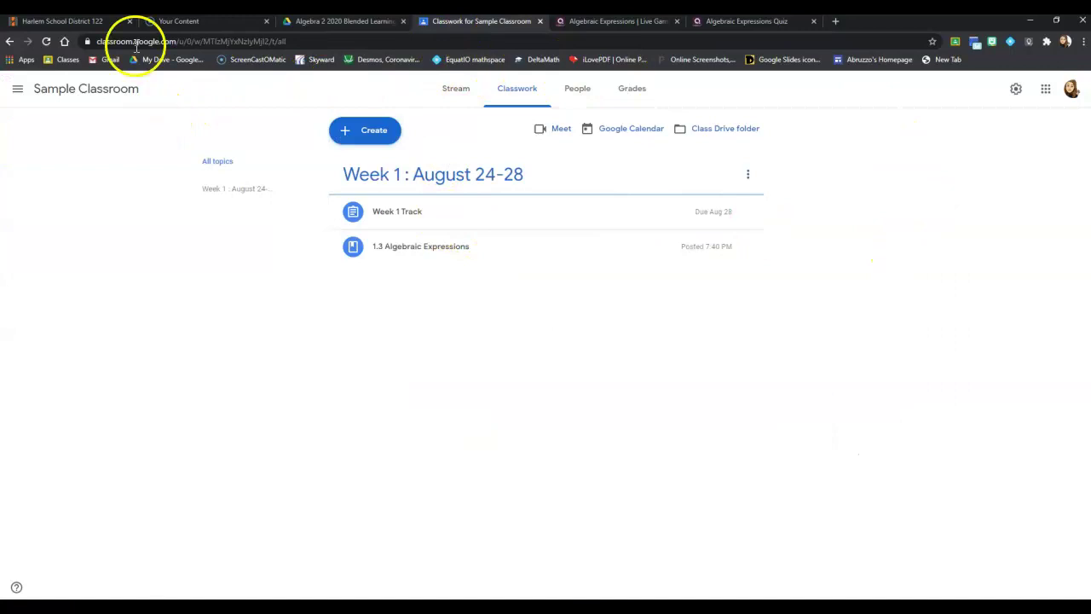
left_click(46, 41)
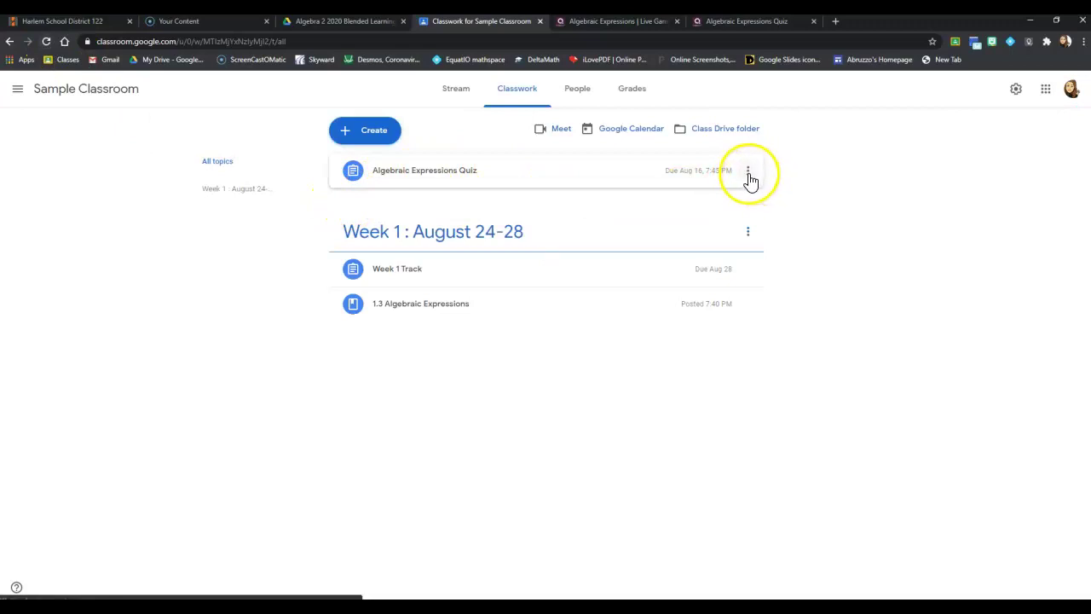
left_click_drag(750, 181, 653, 347)
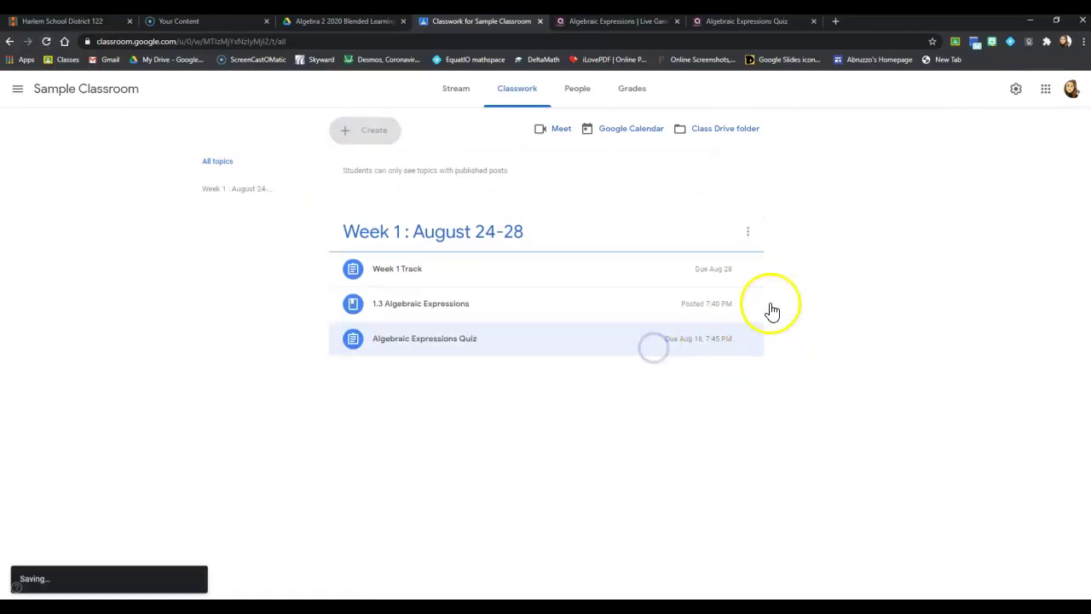
Step: Open the "Algebraic Expressions Quiz" assignment for editing, check its points, due date and topic, and save it
left_click(403, 279)
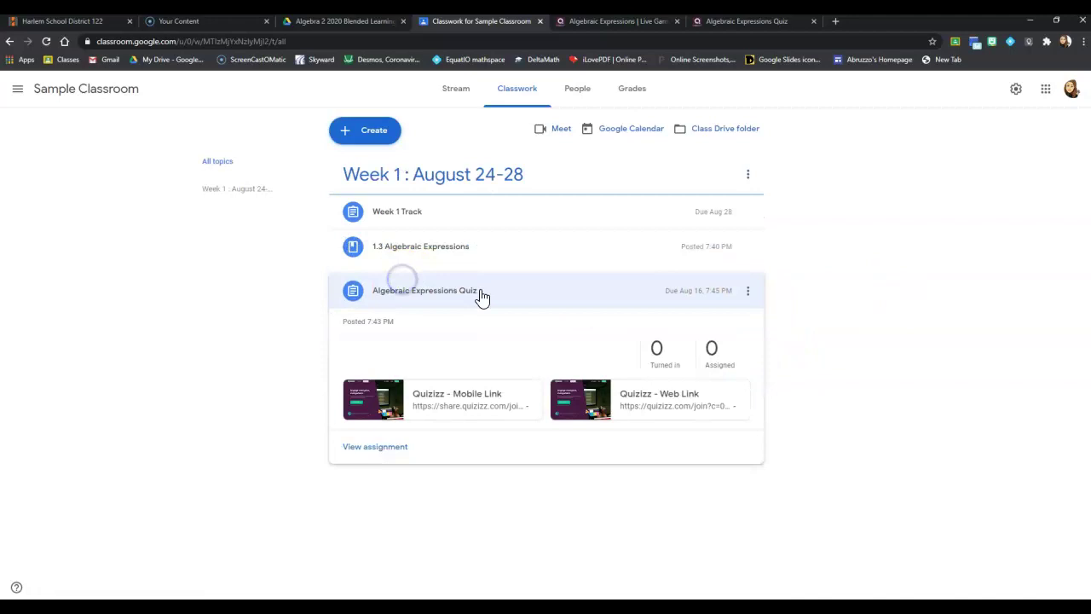
left_click(748, 291)
left_click(721, 315)
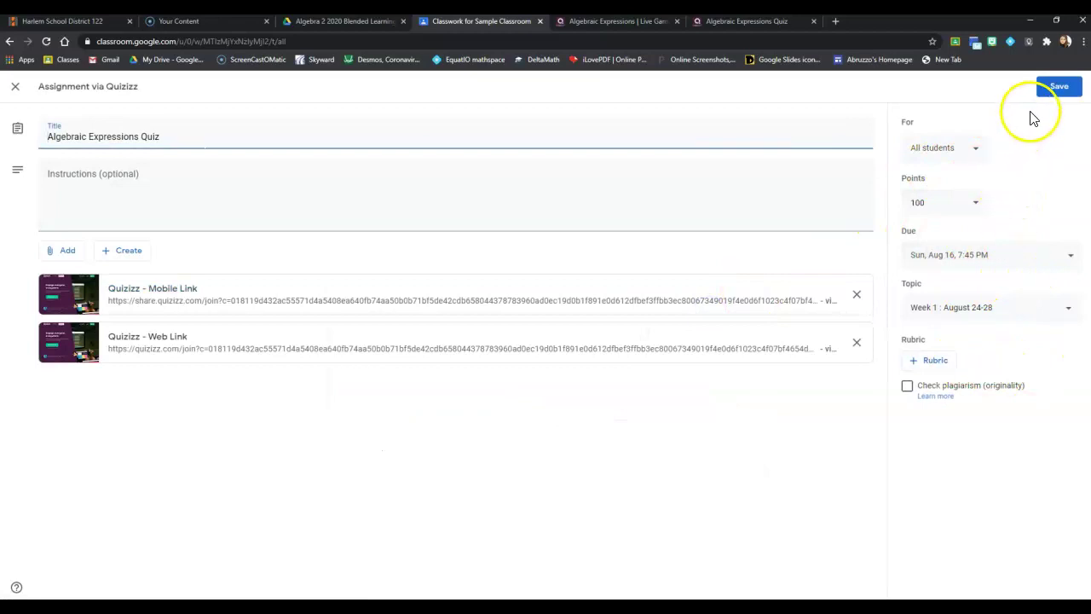
left_click(1057, 88)
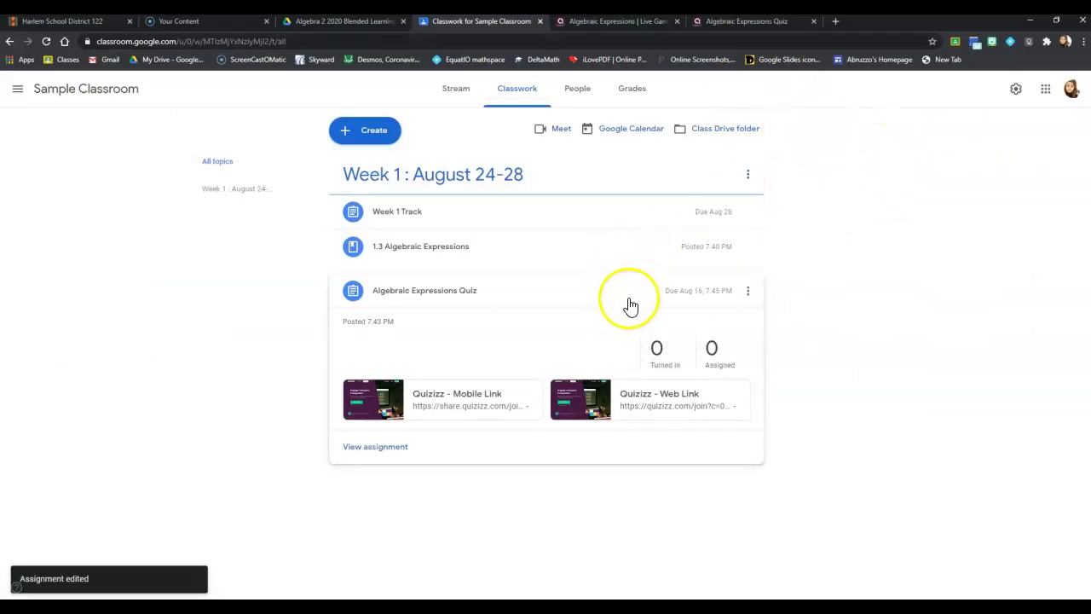
Step: Switch to Quizizz and open the list of quiz reports
left_click(746, 23)
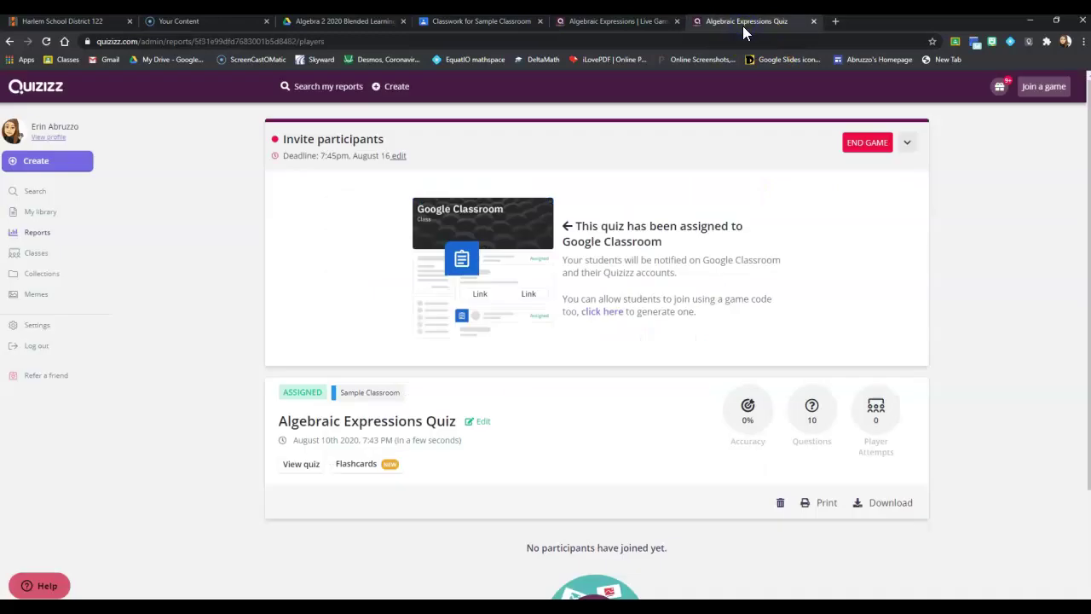
left_click(42, 233)
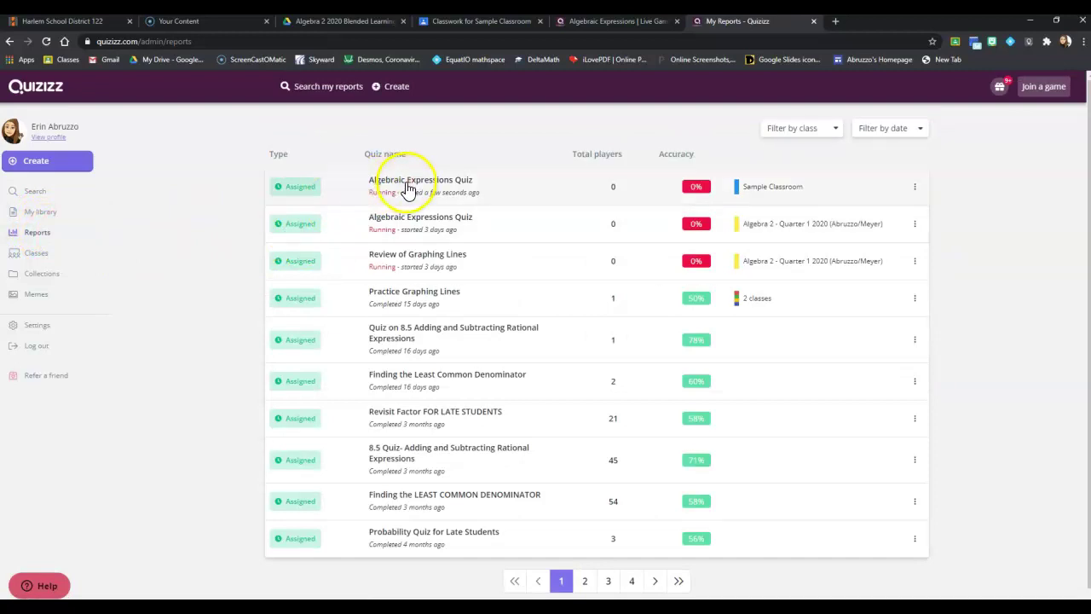
Step: Open the Sample Classroom report for "Algebraic Expressions Quiz" and move its deadline to August 23
left_click(378, 180)
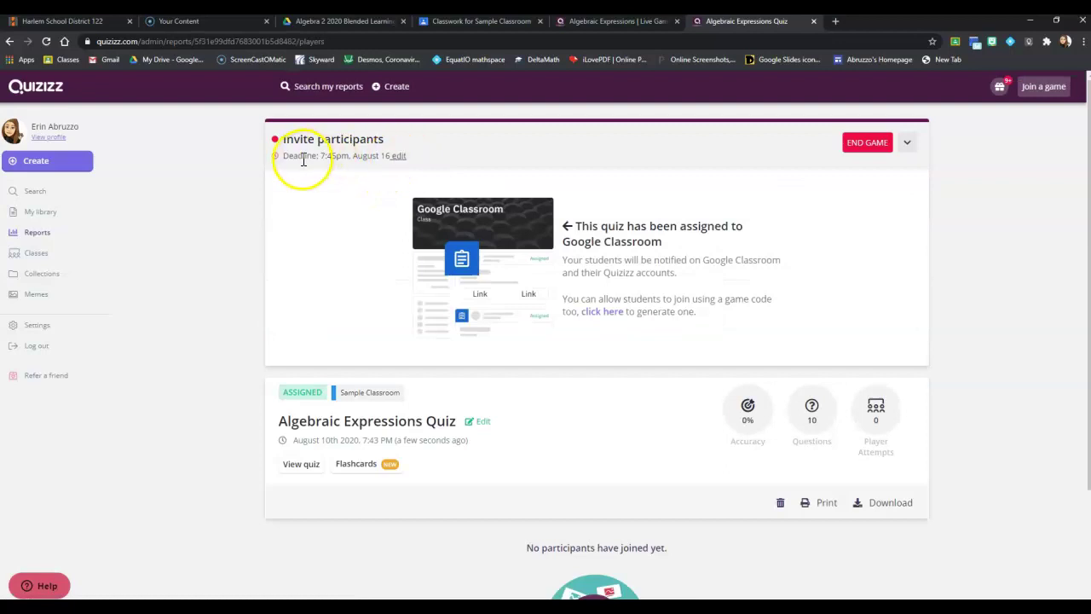
left_click(398, 157)
left_click(426, 249)
left_click_drag(434, 297, 409, 409)
left_click(402, 417)
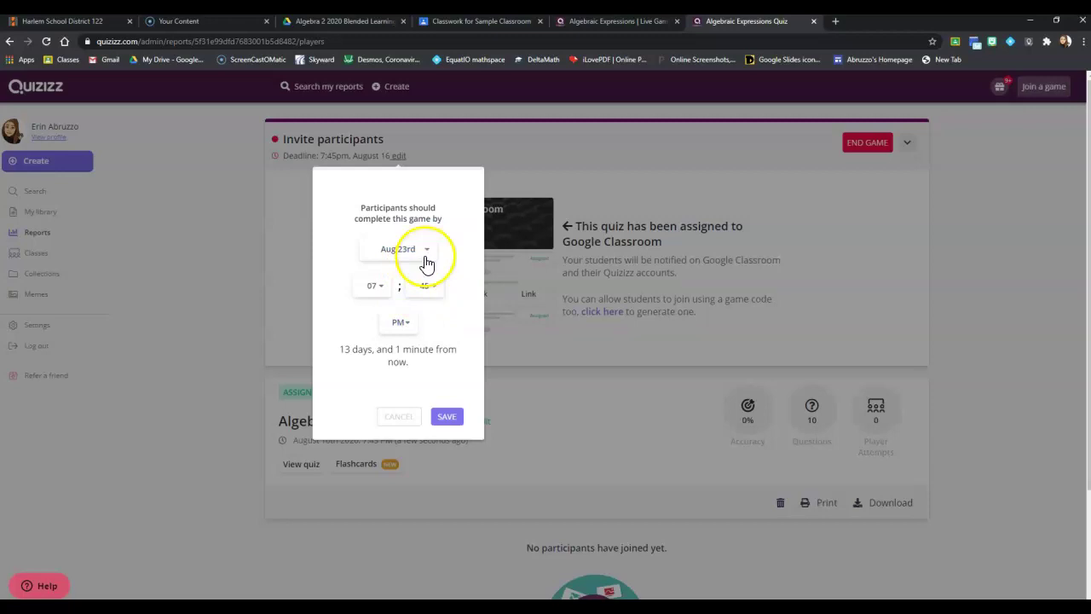
left_click(445, 414)
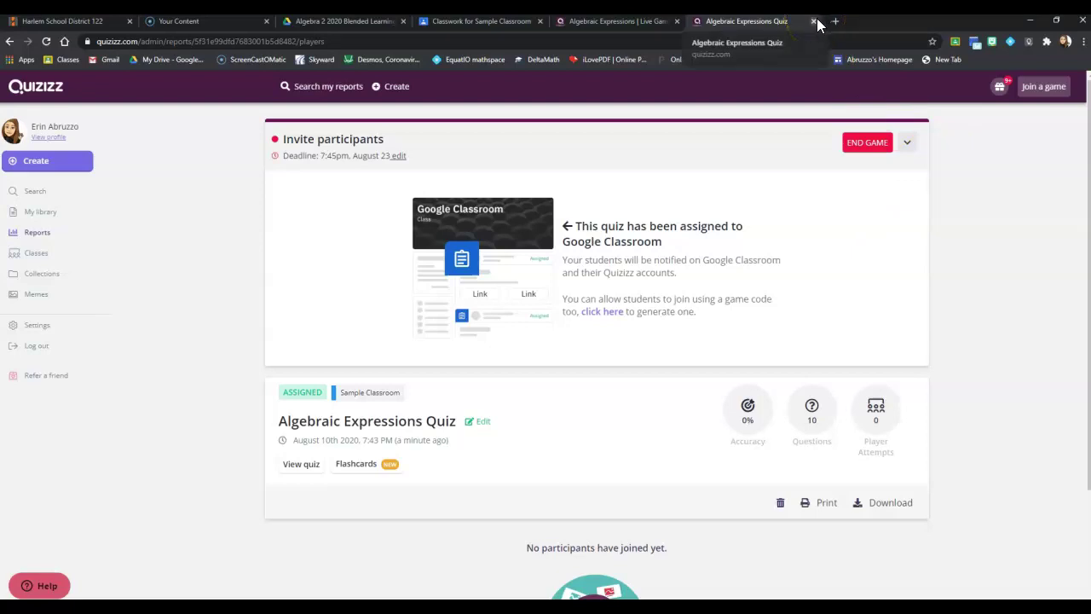
Step: Switch to Google Classroom, check the options of "Algebraic Expressions Quiz", and view the class stream before returning to the classwork
left_click(458, 25)
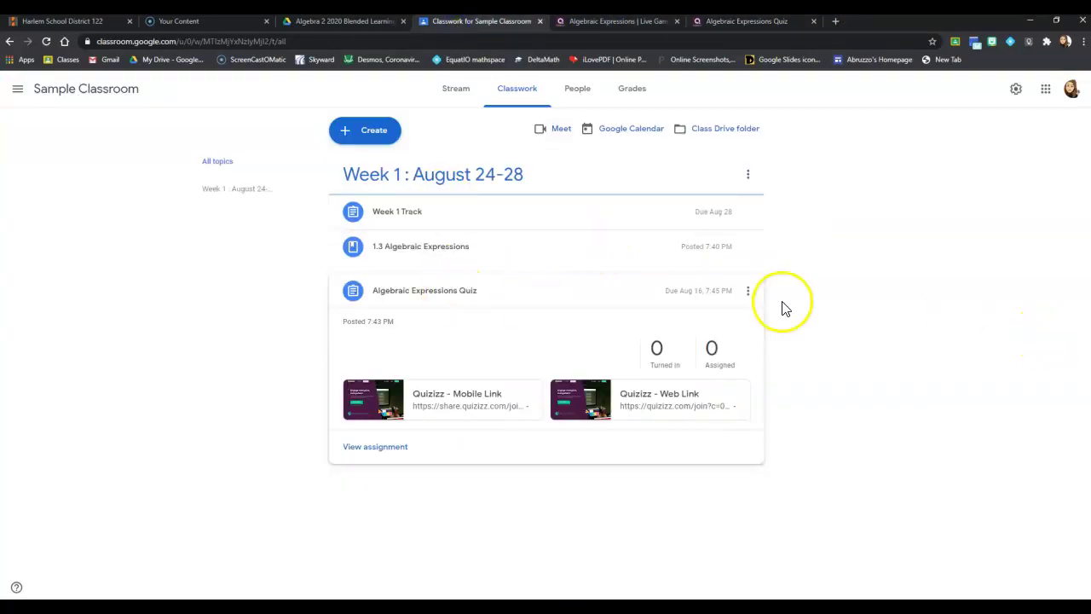
left_click(748, 293)
left_click(809, 268)
left_click(462, 91)
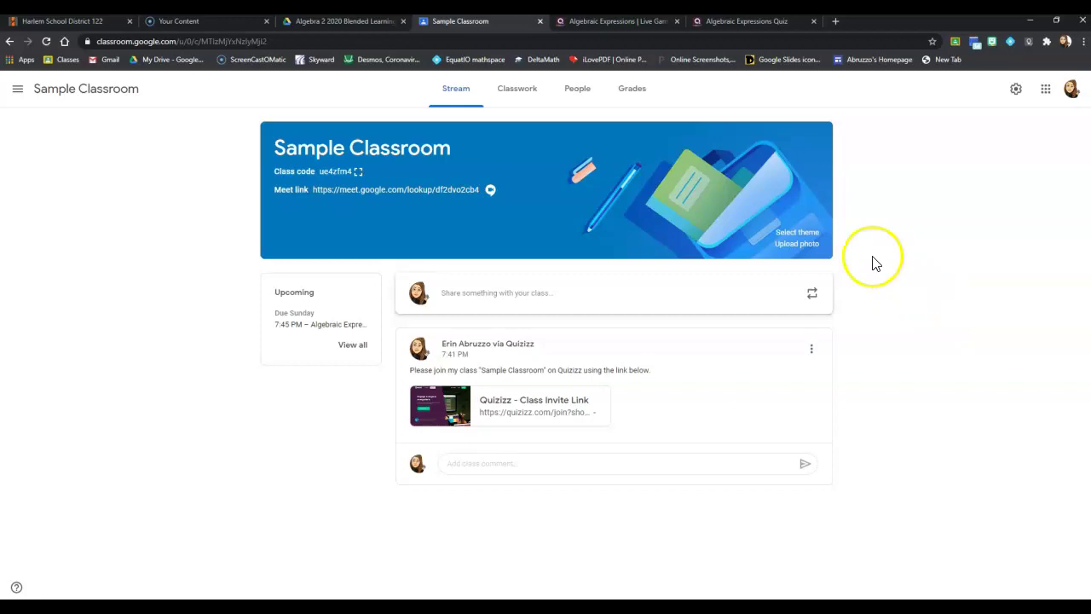
left_click(506, 85)
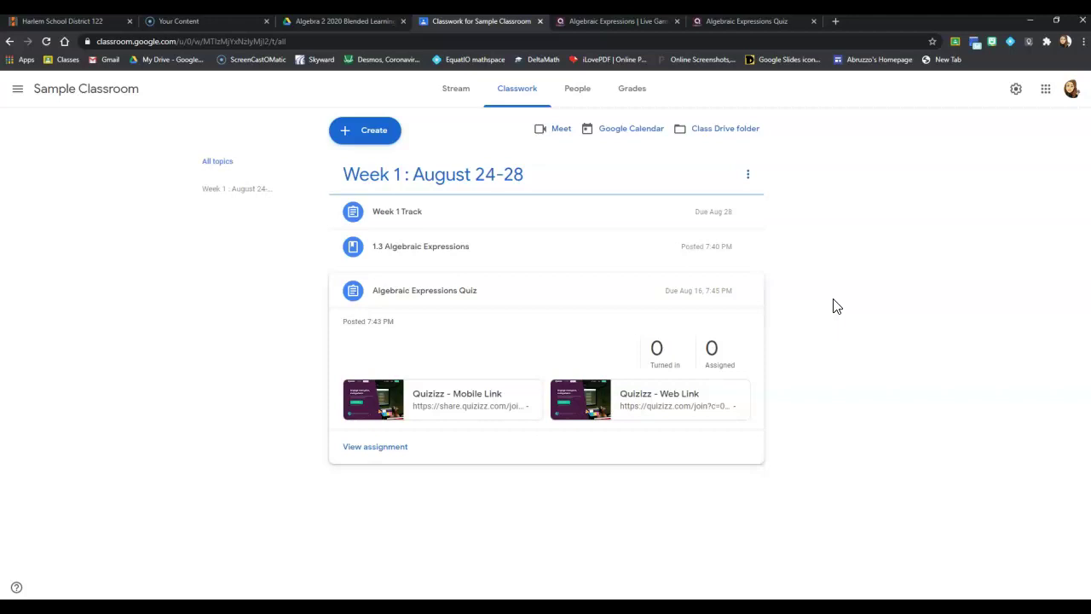
Step: Create a new assignment titled "1.4 Solving Linear Equations Quiz"
left_click(375, 132)
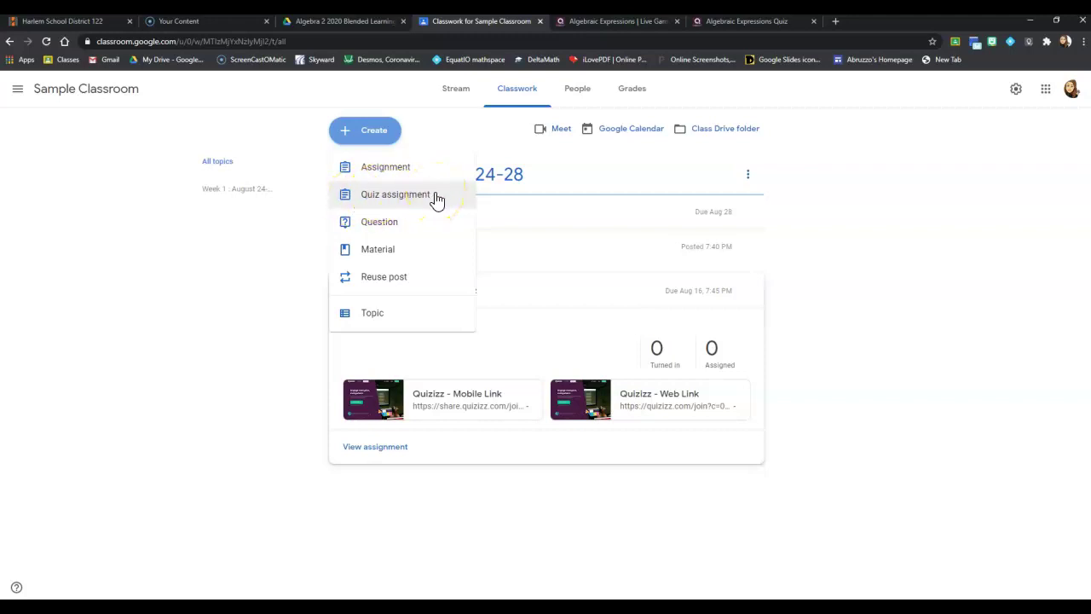
left_click(401, 169)
left_click(62, 137)
type("1.4 Solving Linear Equations Quiz")
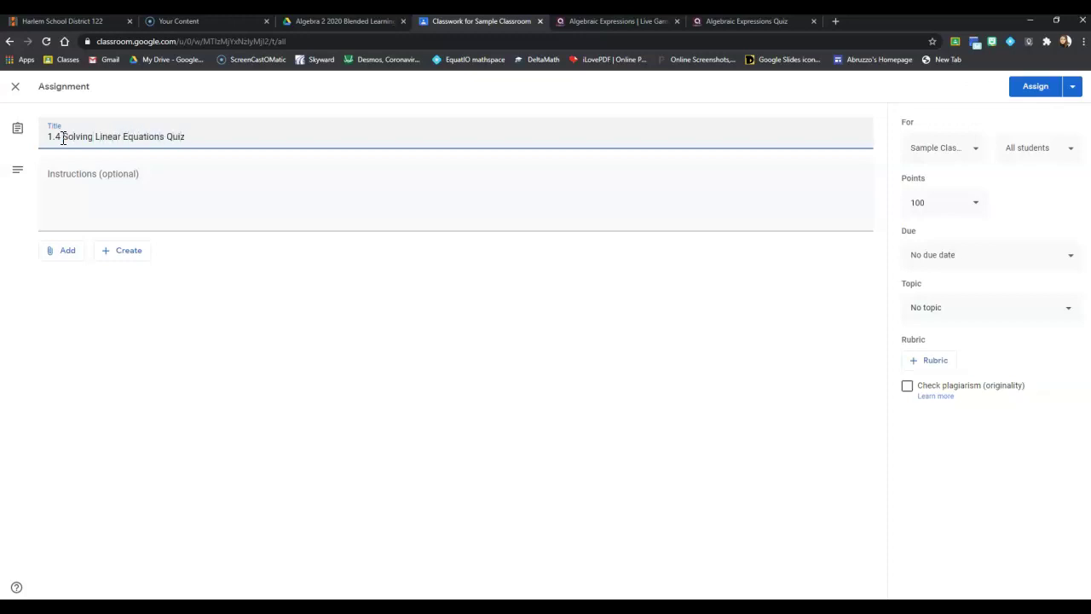
left_click(83, 187)
Step: Search Google Drive for "1.4 linear equations" and attach the form "1.4A Quiz - Solving Linear Equations" to the assignment
left_click(62, 251)
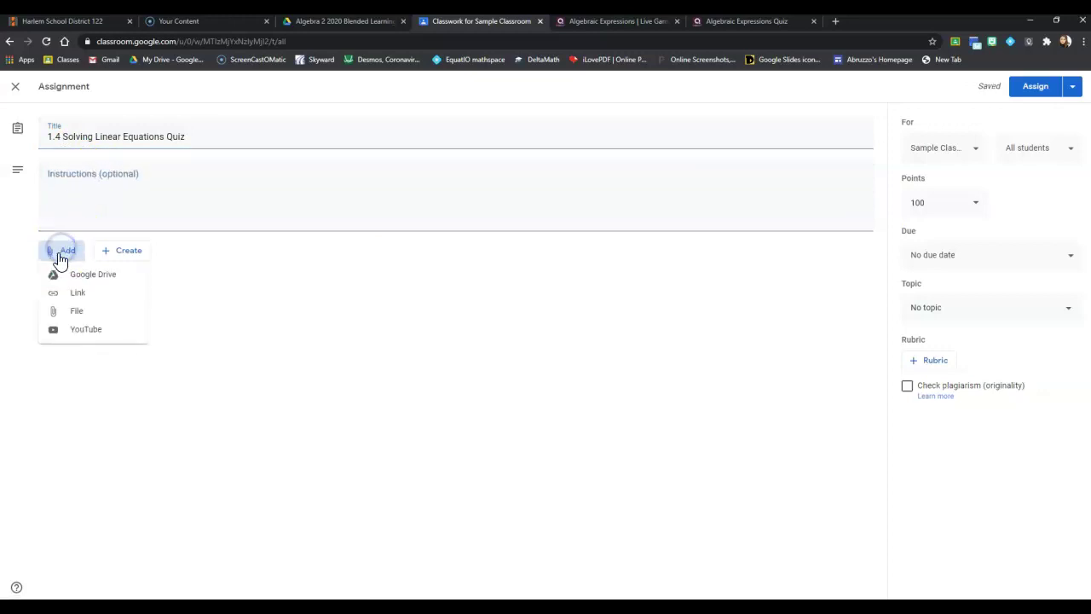
left_click(82, 277)
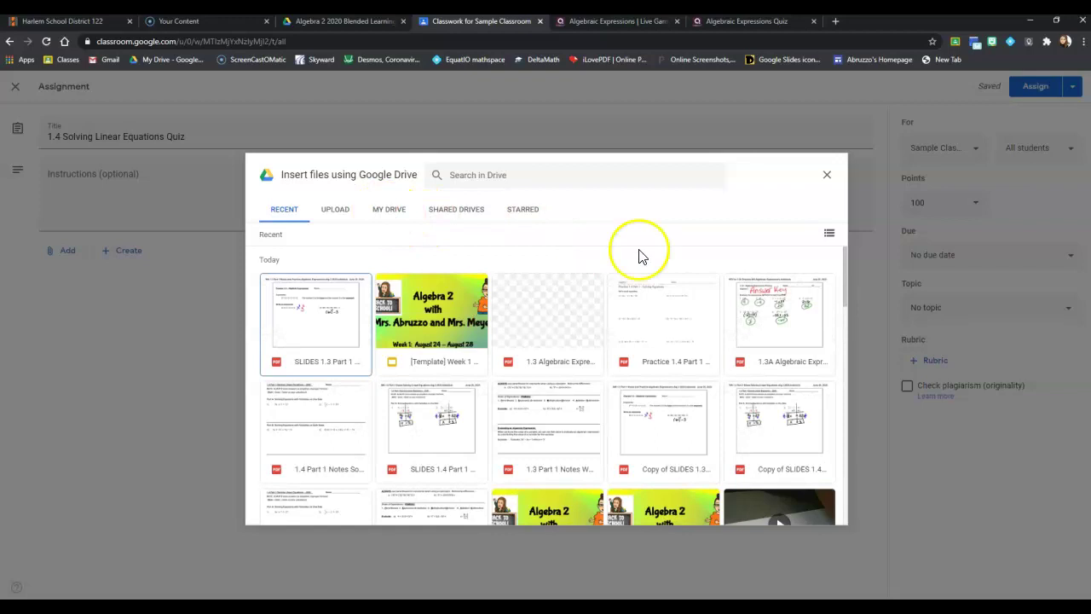
mouse_move(844, 262)
left_mouse_down()
mouse_move(863, 362)
mouse_move(852, 247)
left_mouse_up()
left_click(479, 176)
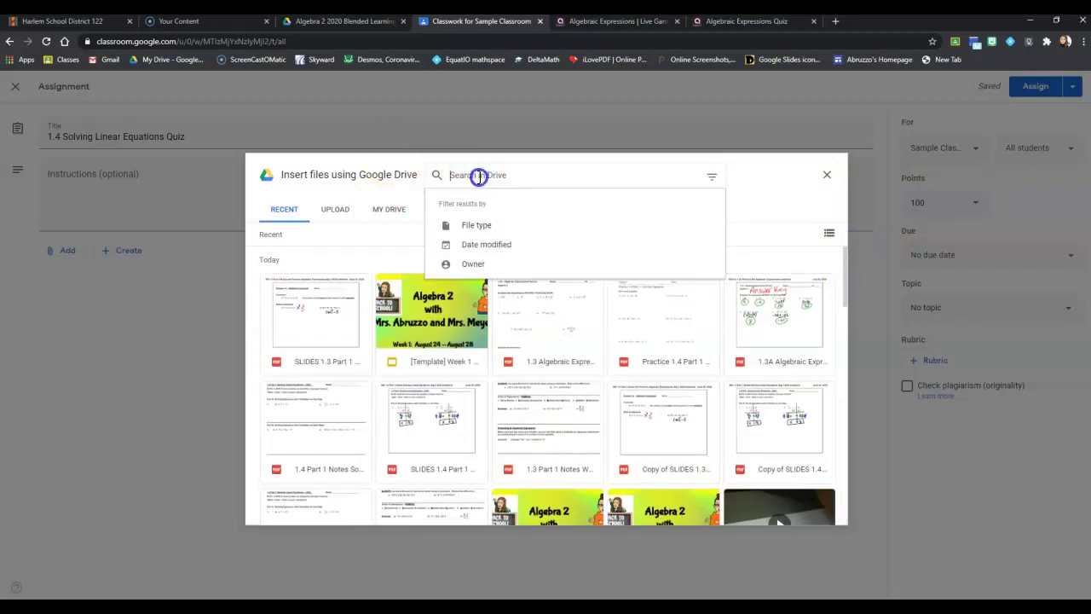
type("1.4")
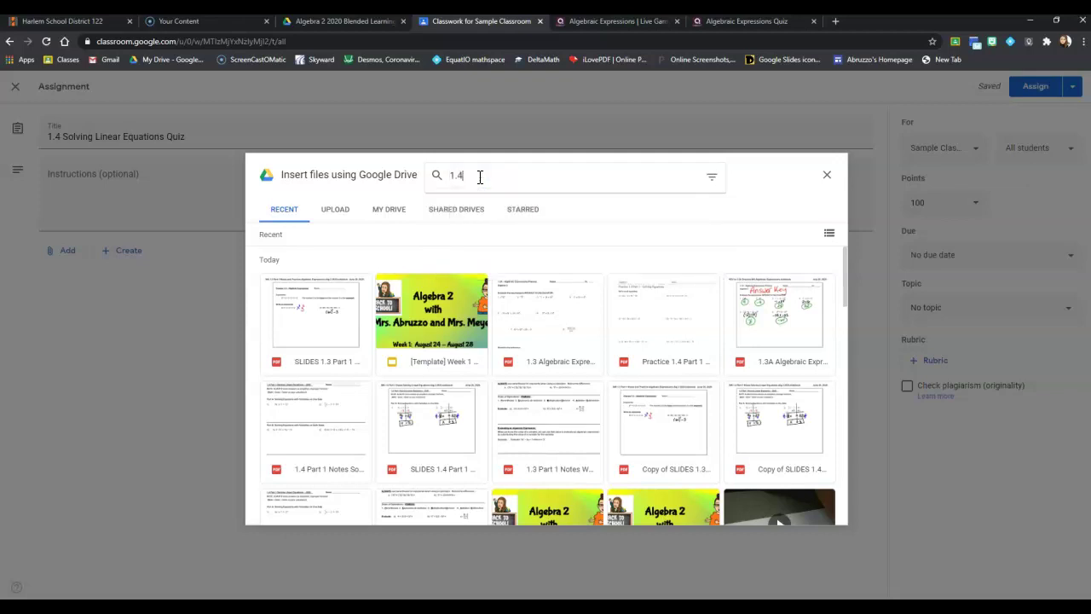
type(" linear equations")
key("Return")
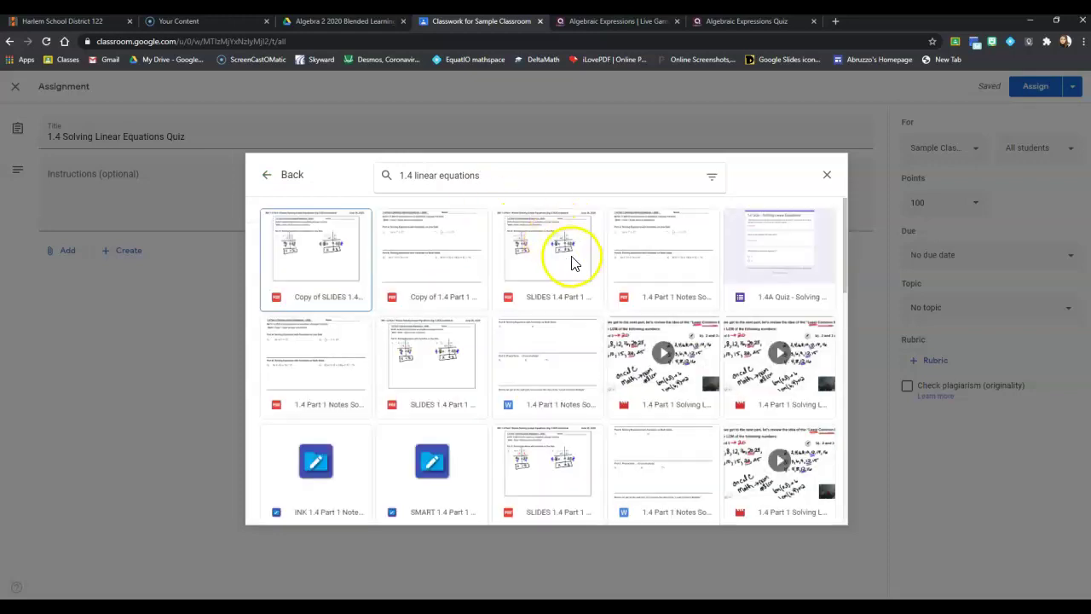
left_click(772, 243)
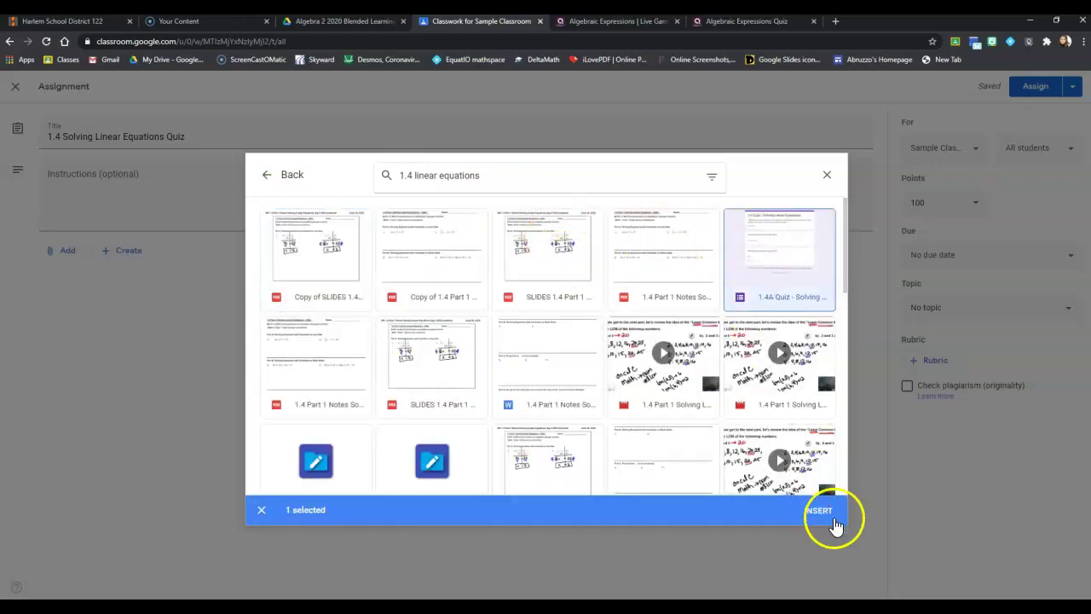
left_click(817, 512)
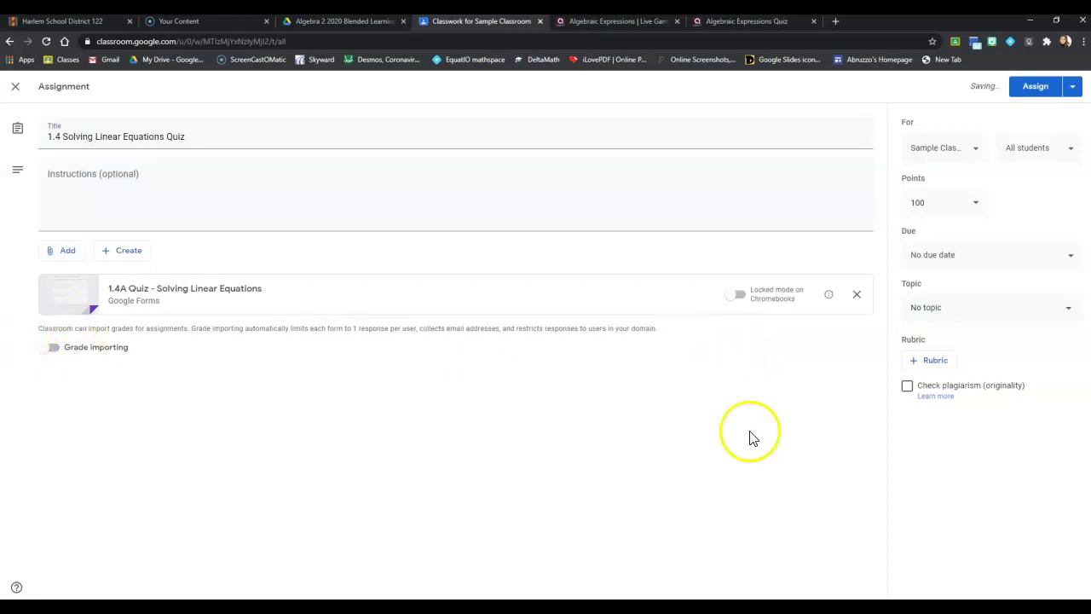
Step: Turn on grade importing for the attached form and check the assignment's points and student selection
left_click(52, 348)
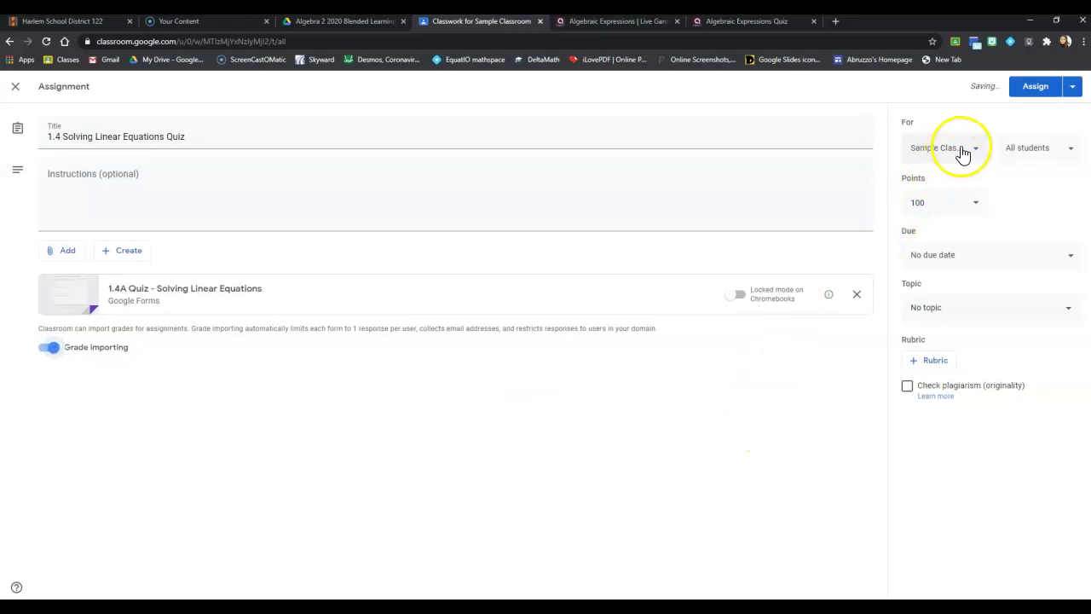
left_click(944, 204)
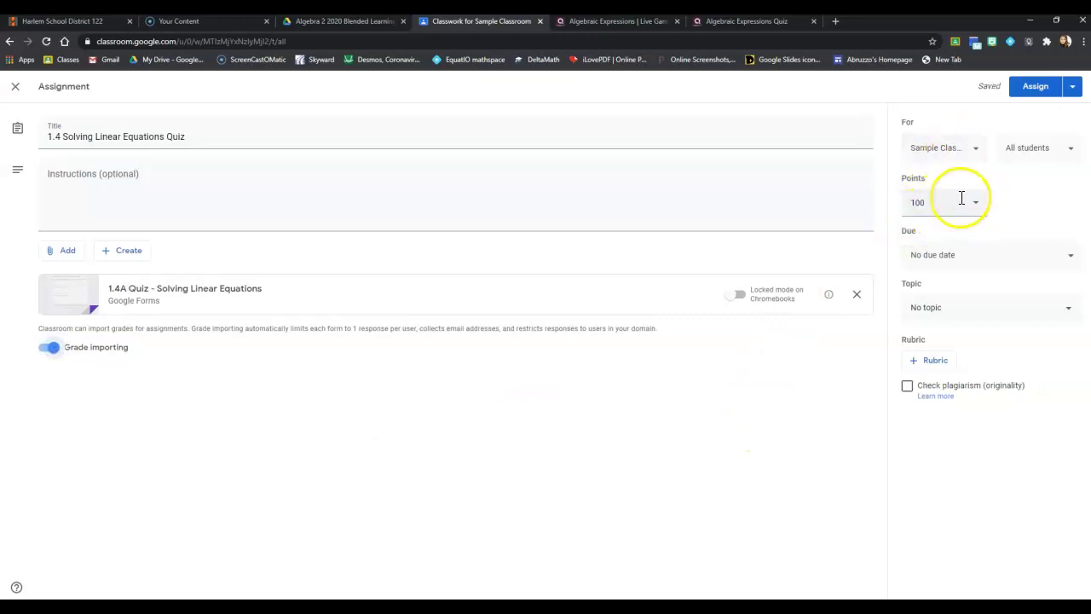
left_click(1071, 155)
left_click(1064, 155)
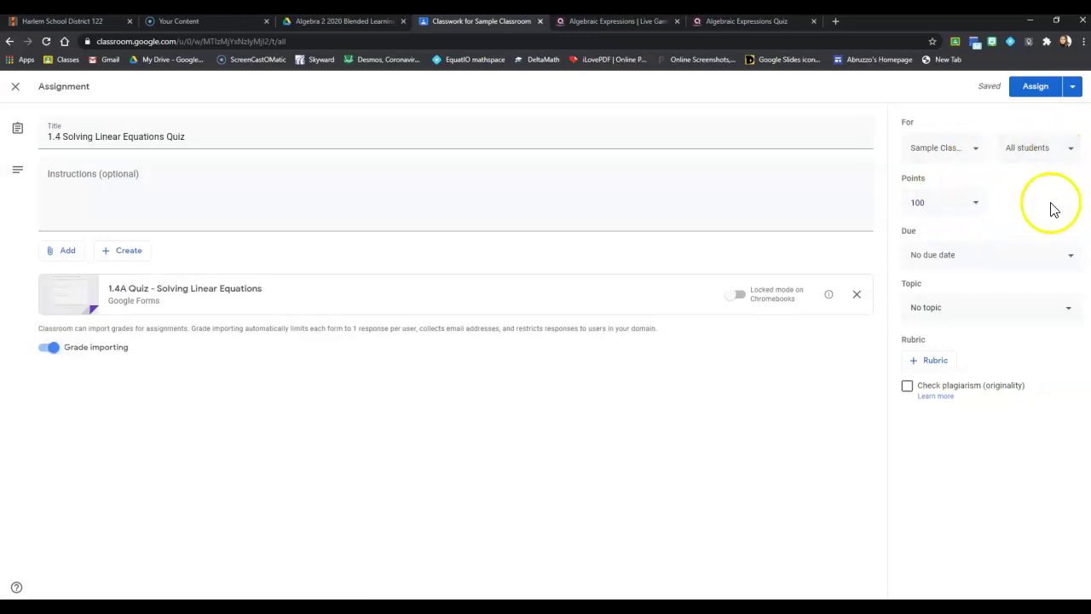
Step: Set the due date to Aug 28, 2020 and the topic to "Week 1 : August 24-28", and assign the quiz
left_click(1033, 249)
left_click(949, 300)
left_click(1018, 428)
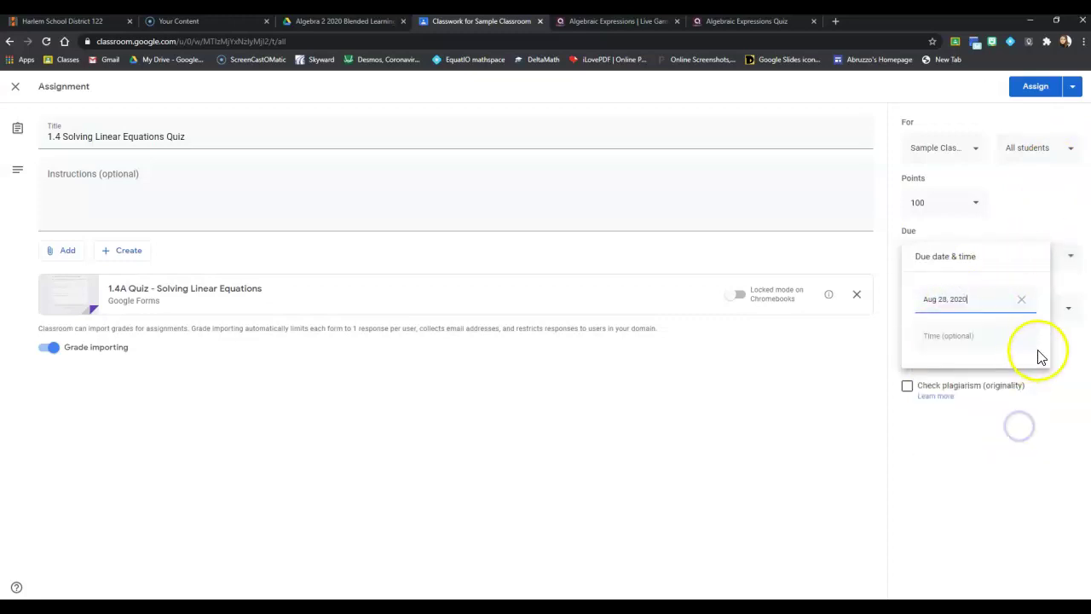
left_click(1057, 337)
left_click(1030, 317)
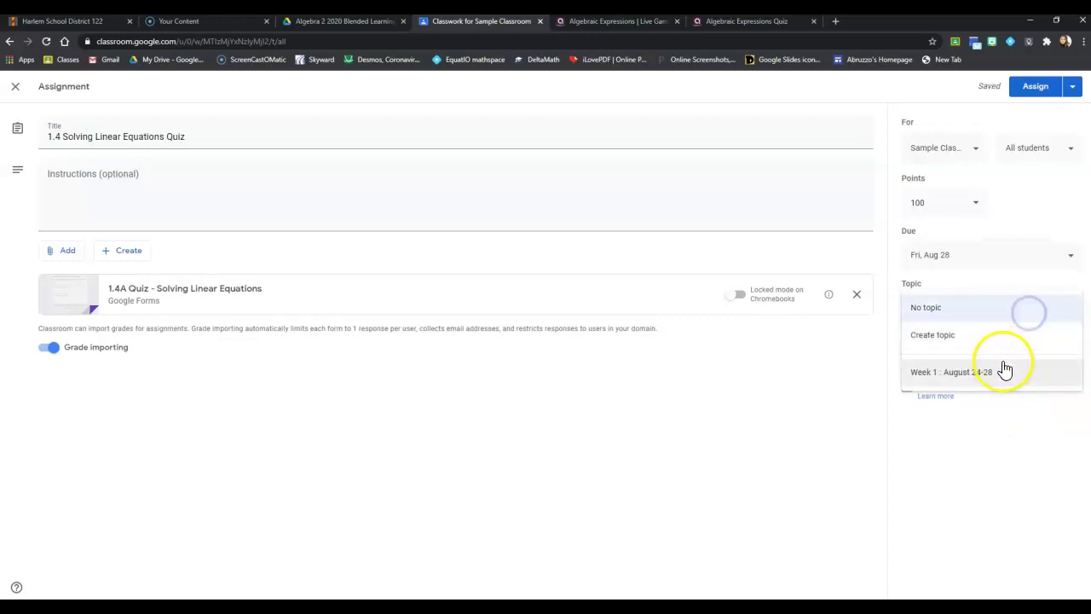
left_click(997, 371)
left_click(1008, 431)
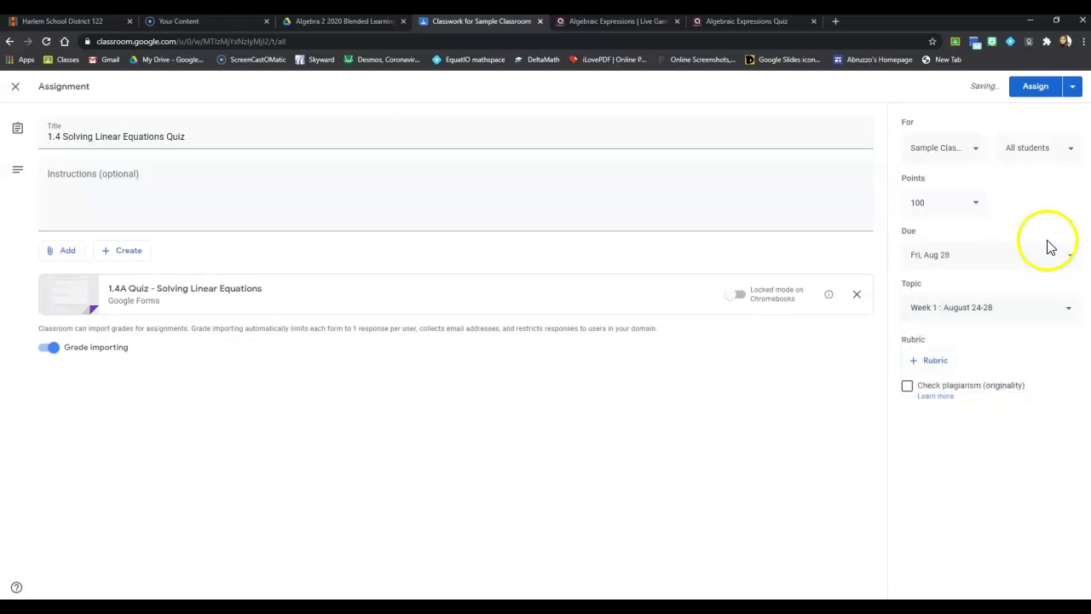
left_click(1036, 89)
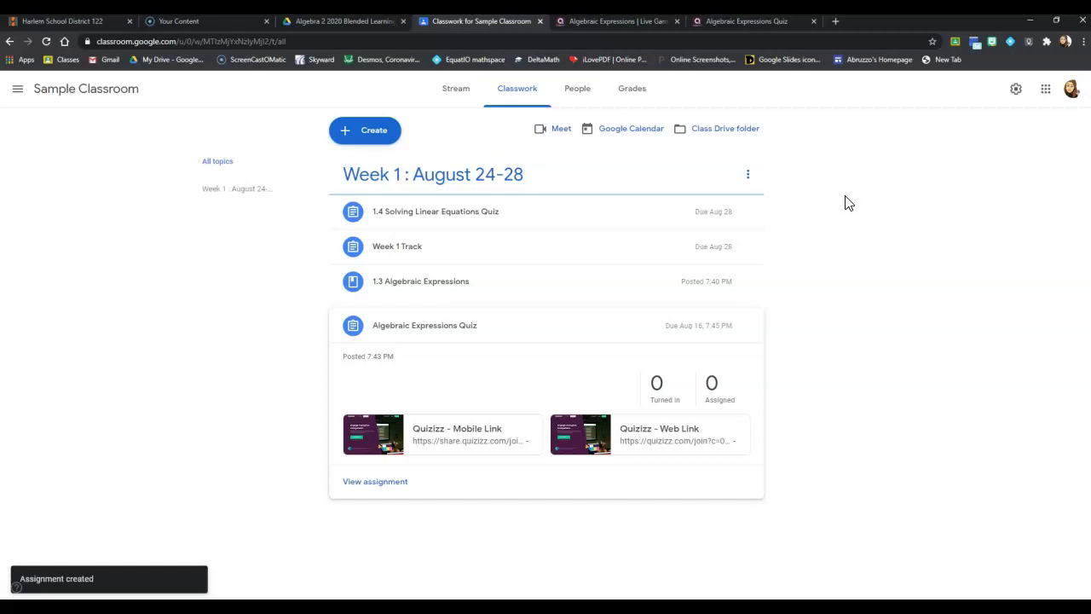
key("ctrl+p")
left_click(907, 529)
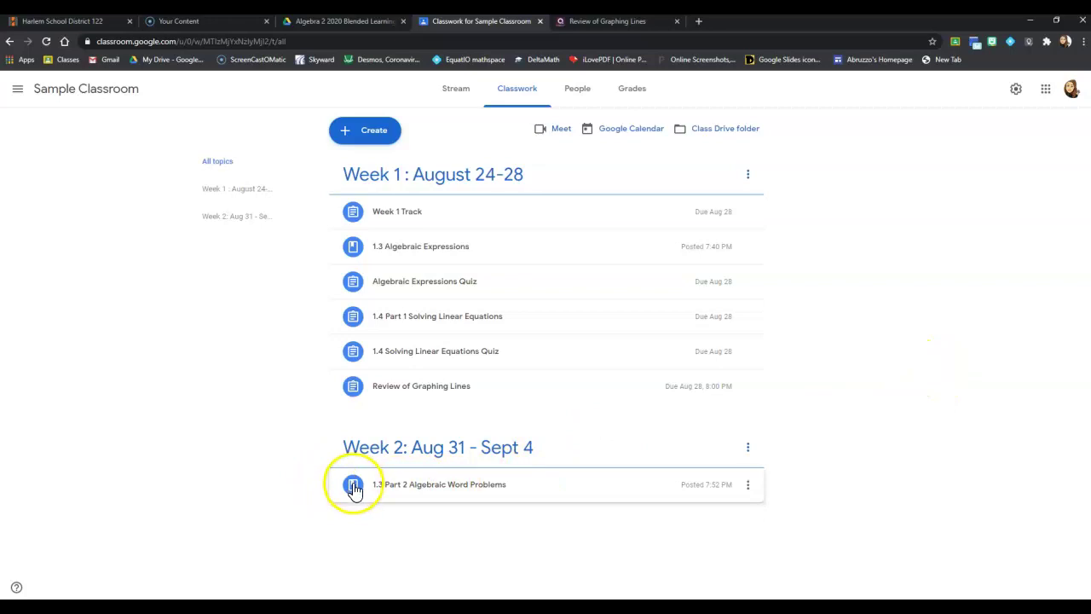
Step: Review the materials posted under "1.3 Part 2 Algebraic Word Problems" and "1.3 Algebraic Expressions", and view the class stream
left_click(398, 493)
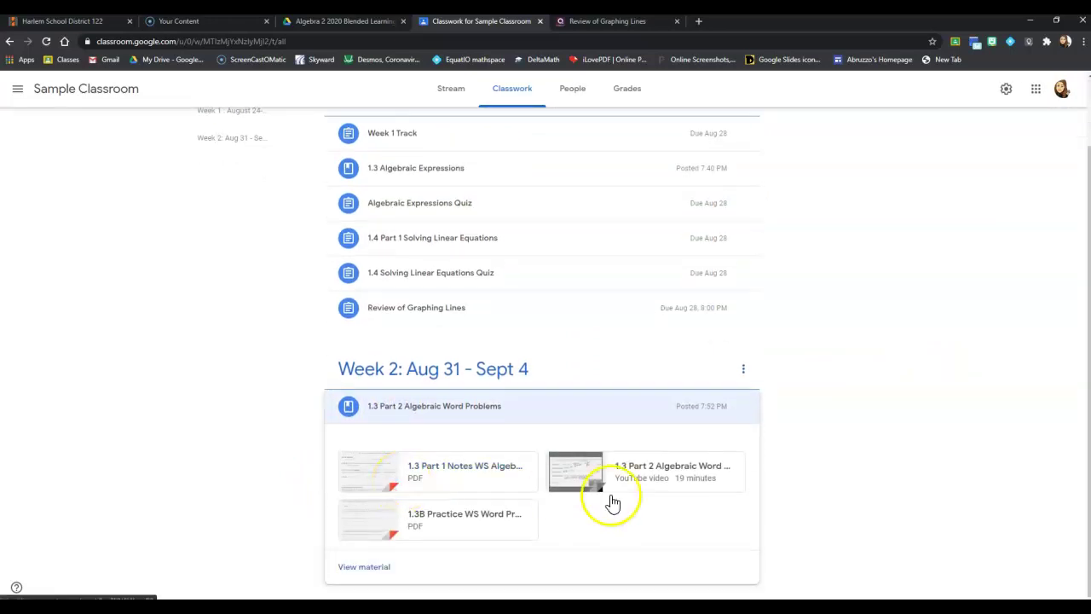
left_click(577, 409)
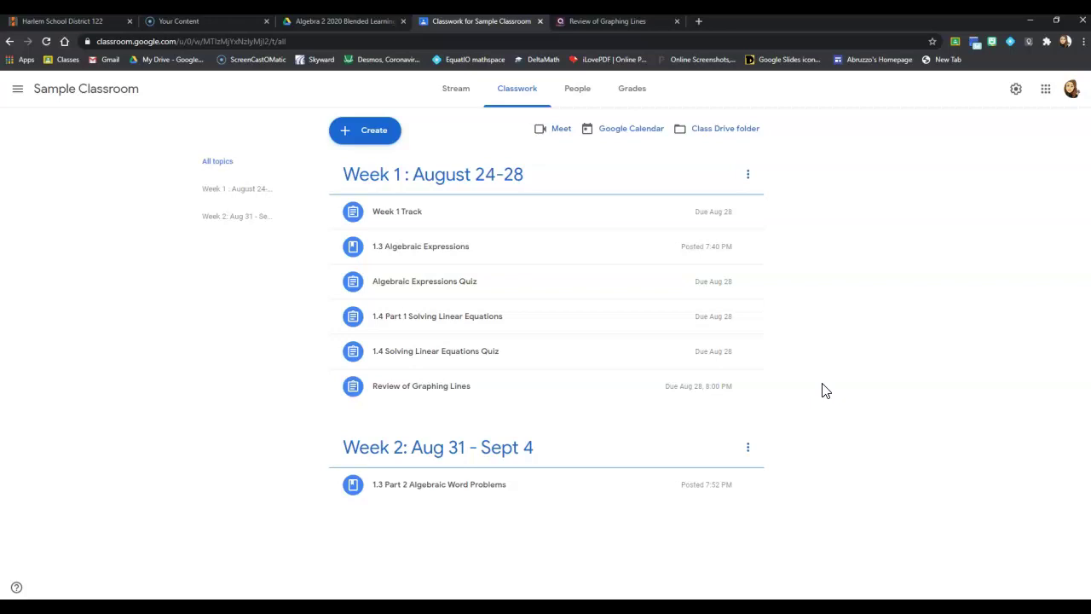
left_click(503, 445)
left_click(452, 89)
left_click(523, 92)
left_click(417, 247)
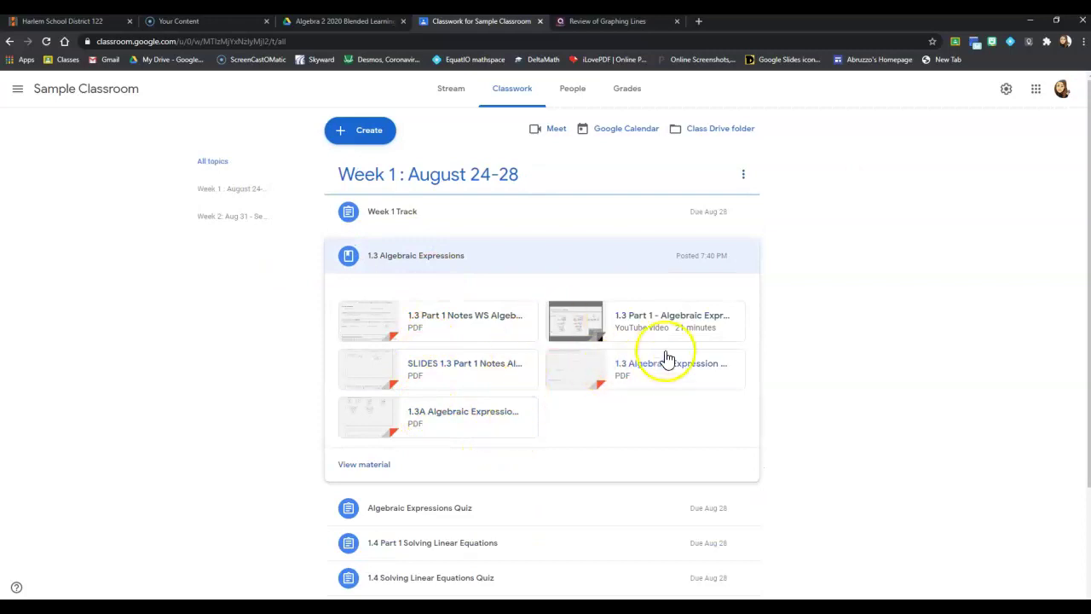
left_click(610, 247)
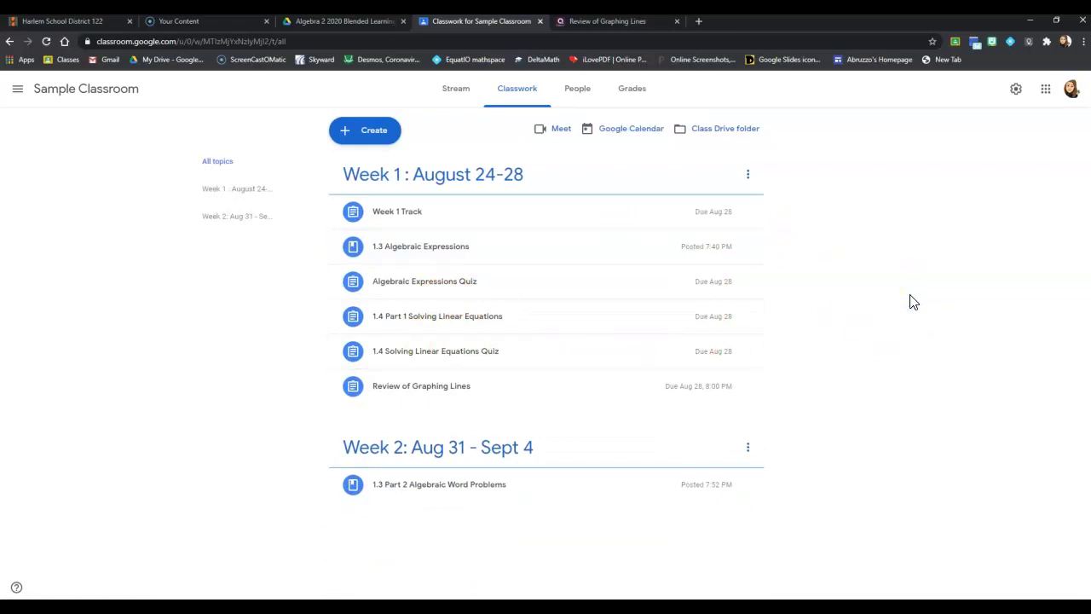
left_click(883, 309)
left_click(870, 219)
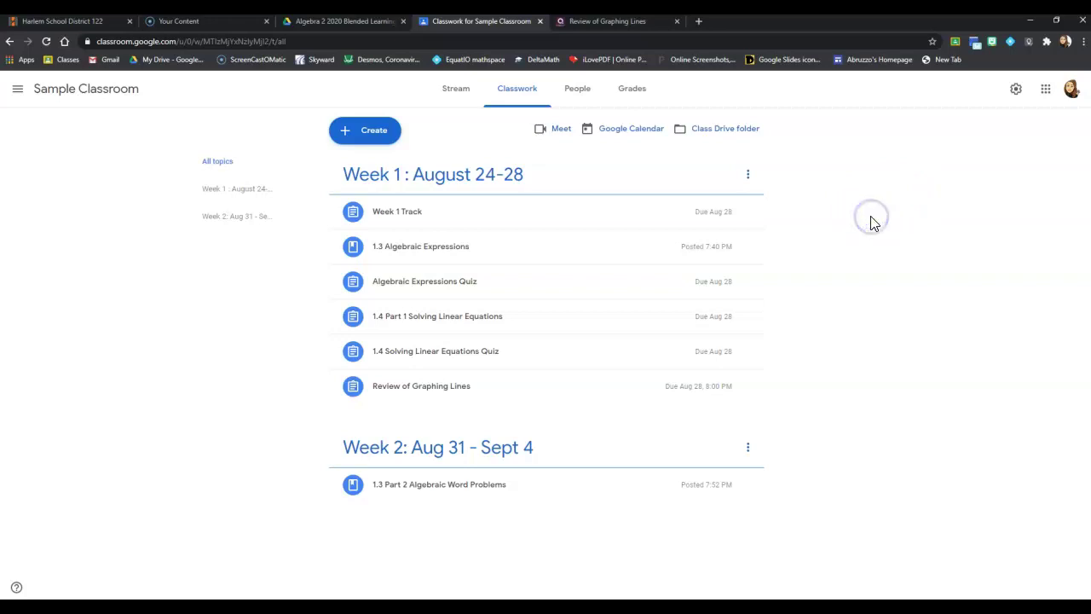